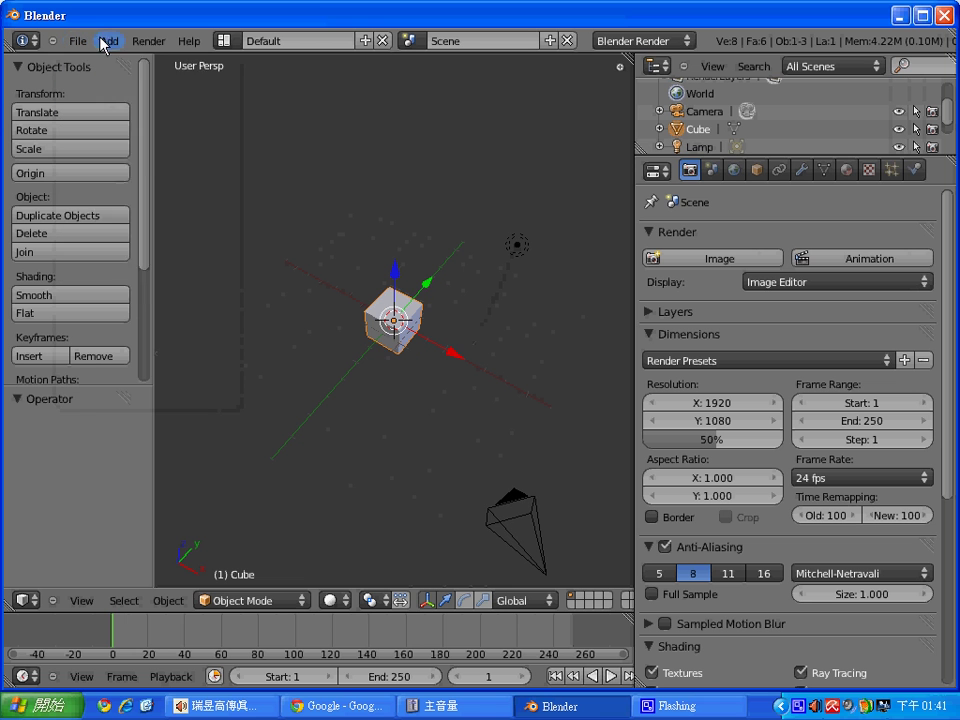
Add an Empty object to the scene and rename it ContV.
left_click(106, 41)
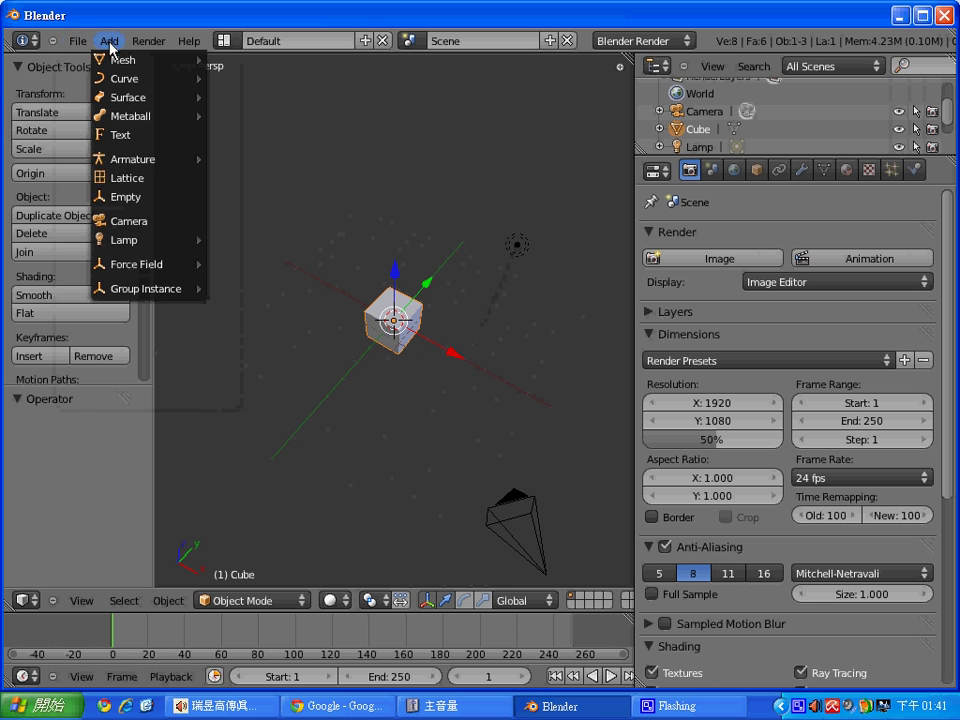
left_click(138, 197)
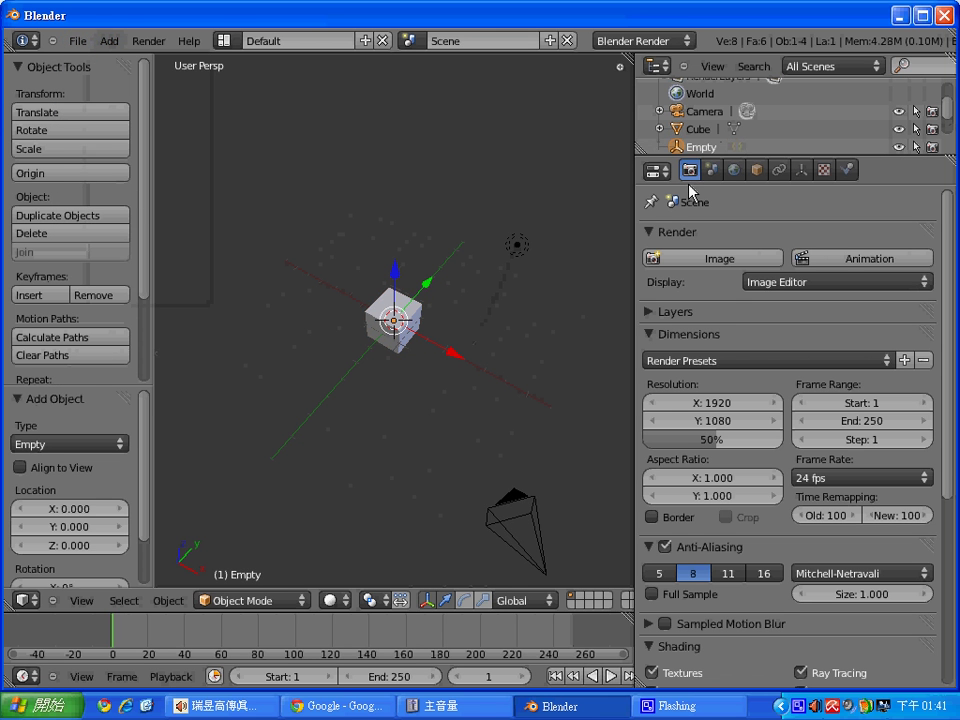
left_click(757, 170)
left_click(695, 236)
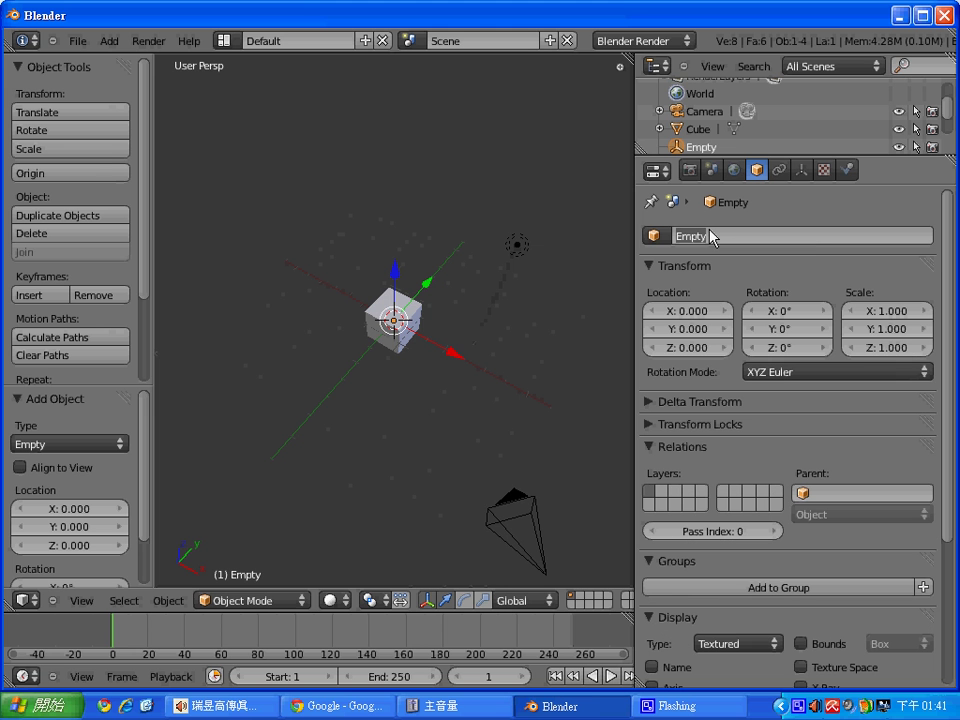
key("BackSpace")
type("ContV")
key("Return")
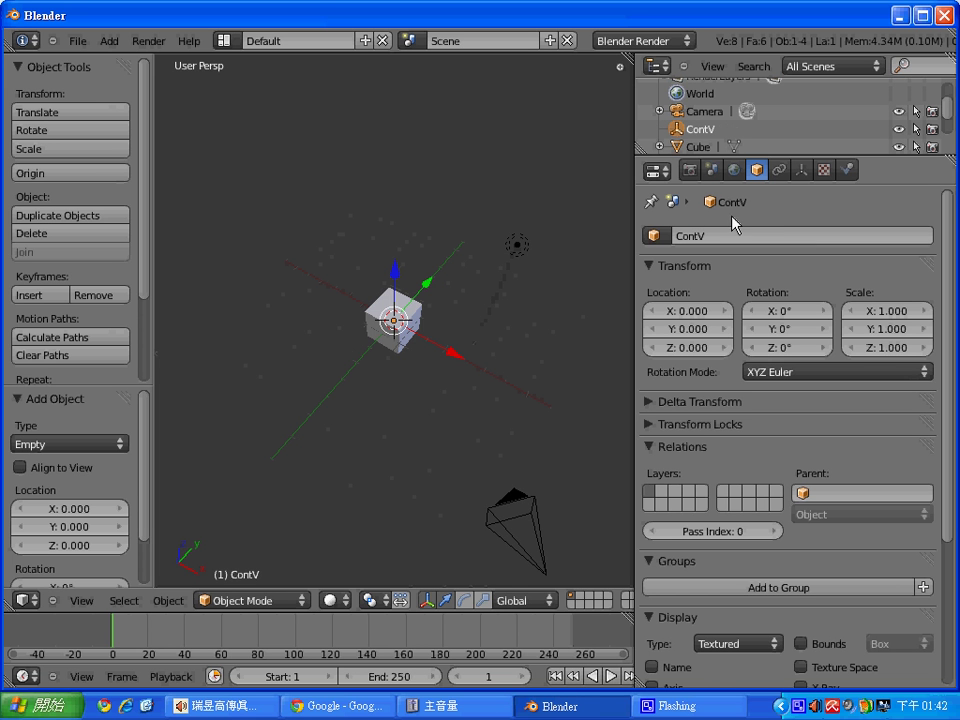
Add a second Empty object to the scene and rename it ContH.
right_click(380, 311)
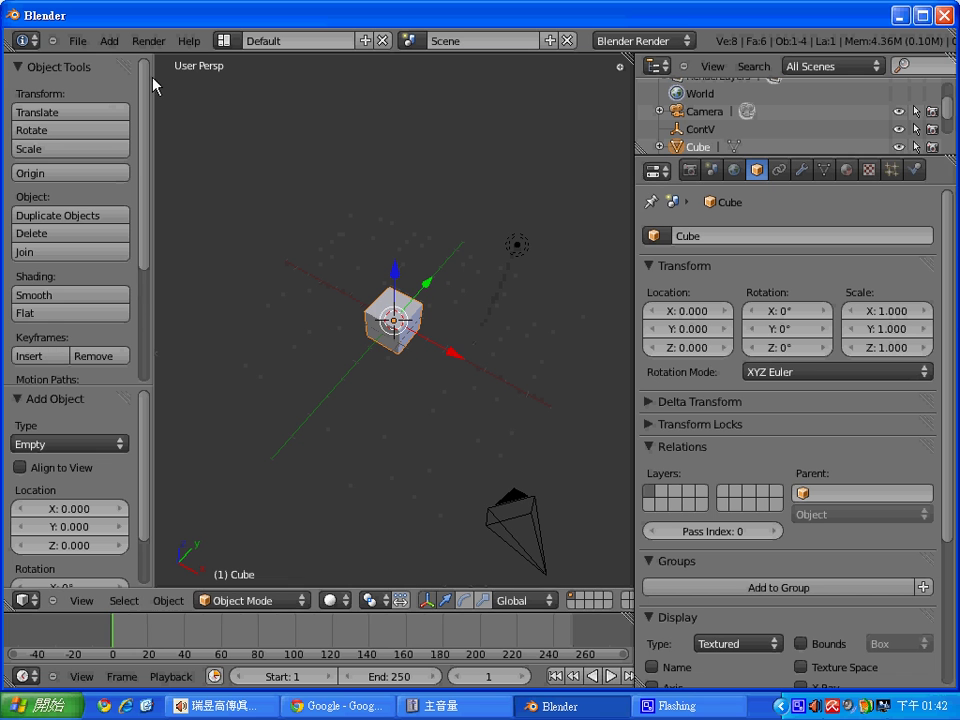
left_click(108, 41)
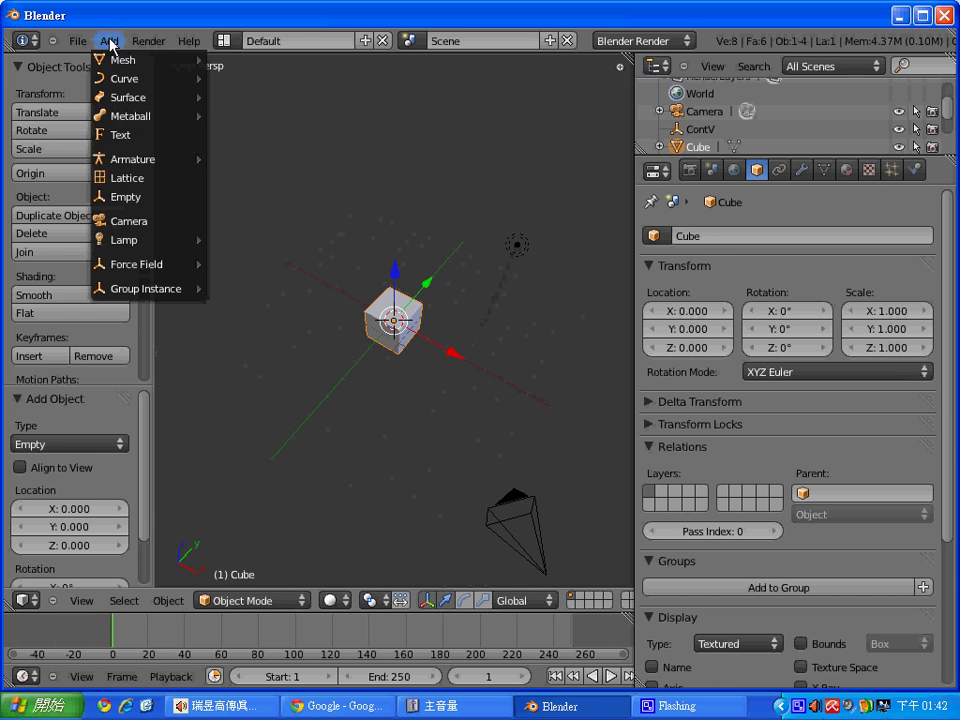
left_click(128, 197)
left_click(712, 240)
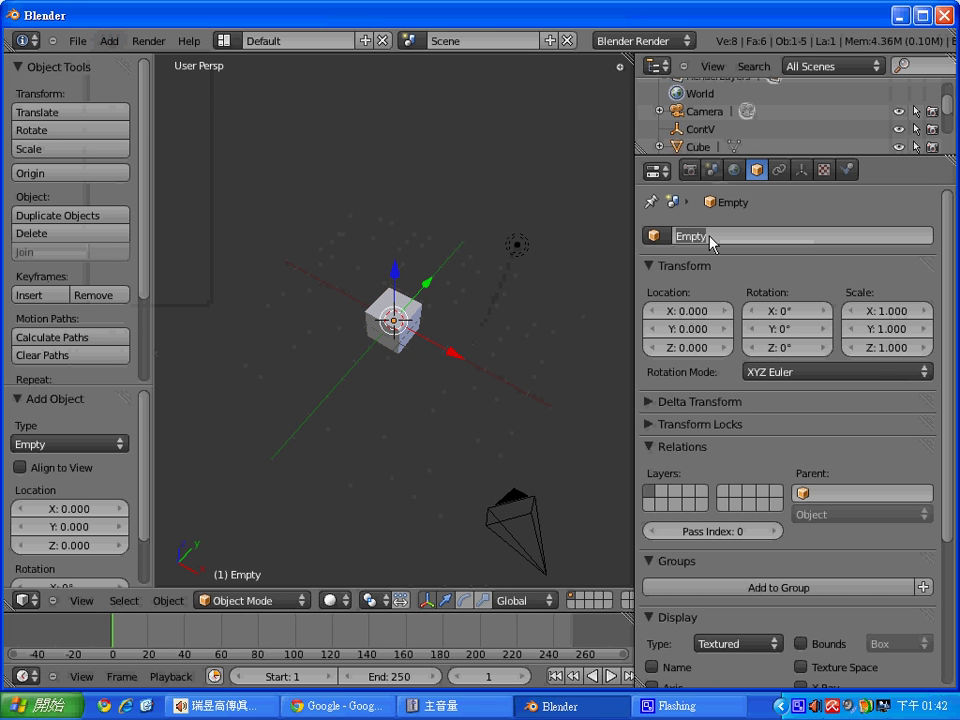
type("Con")
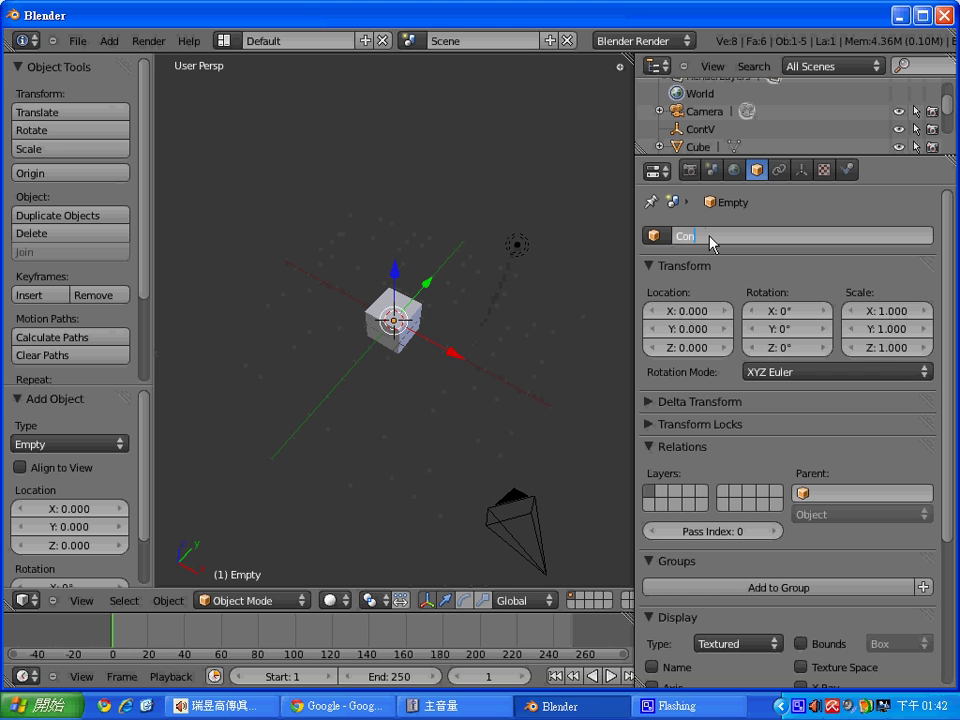
type("tH")
key("Return")
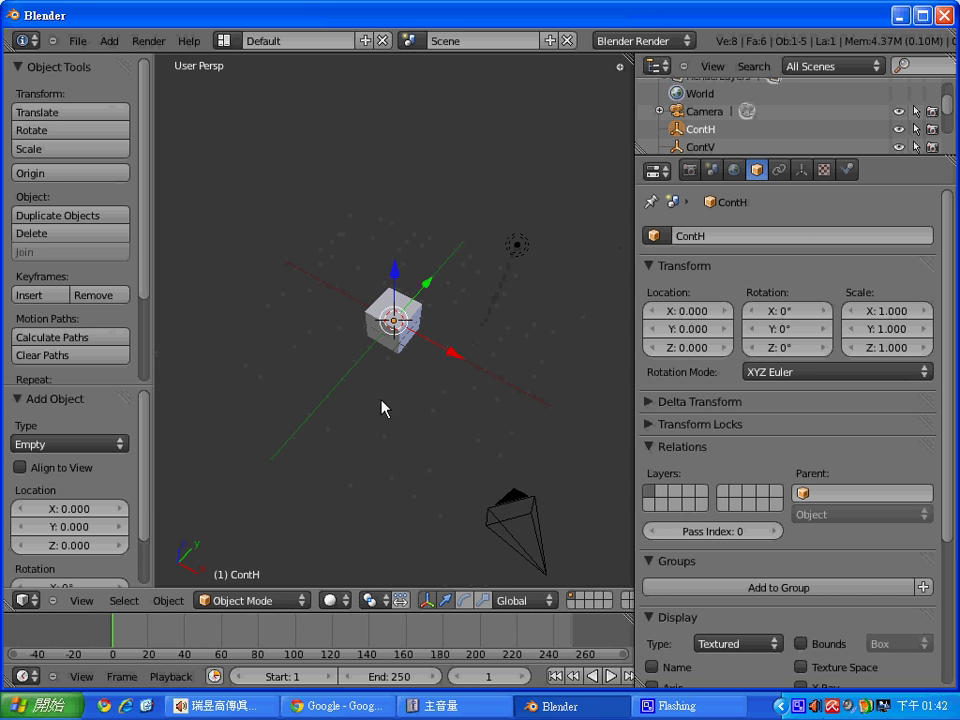
Switch the 3D viewport to wireframe display so the empties inside the cube can be seen.
middle_click_drag(394, 354, 490, 245)
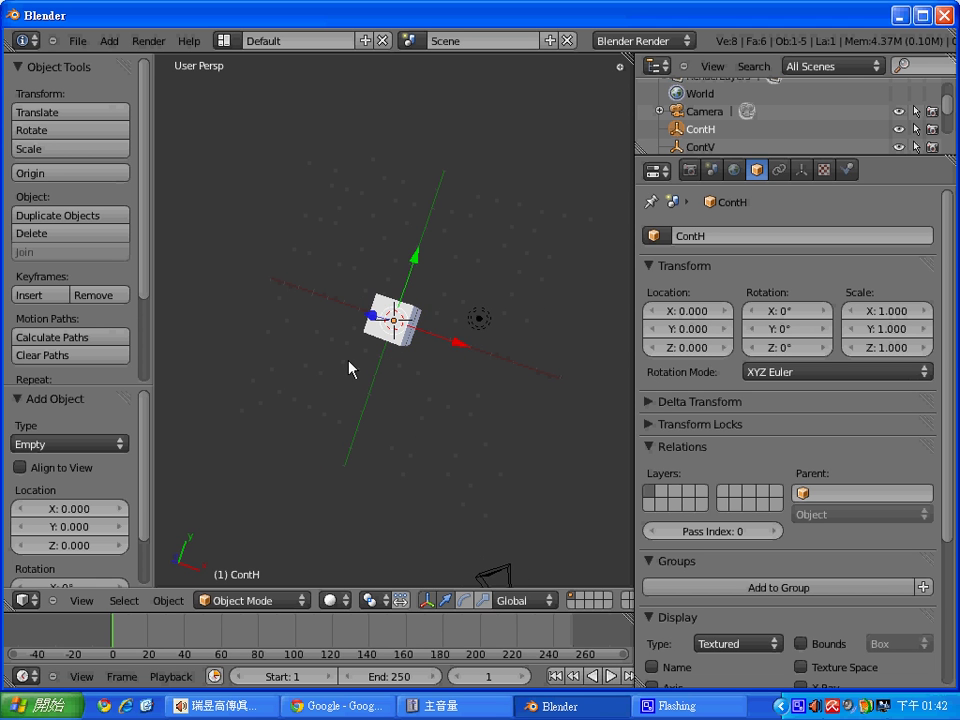
middle_click_drag(348, 368, 364, 381)
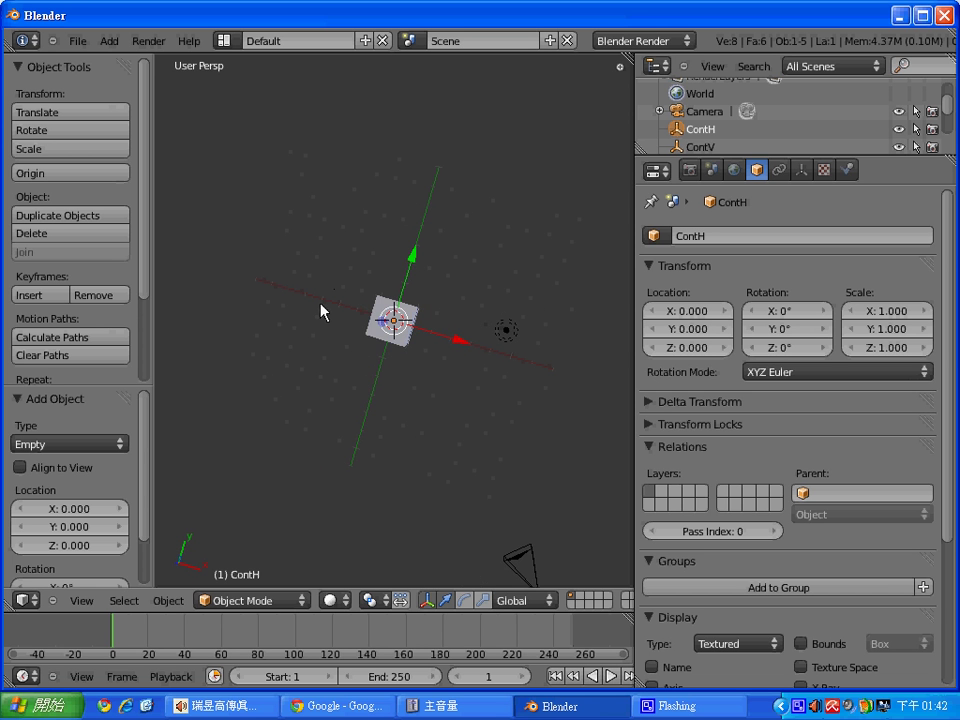
key("z")
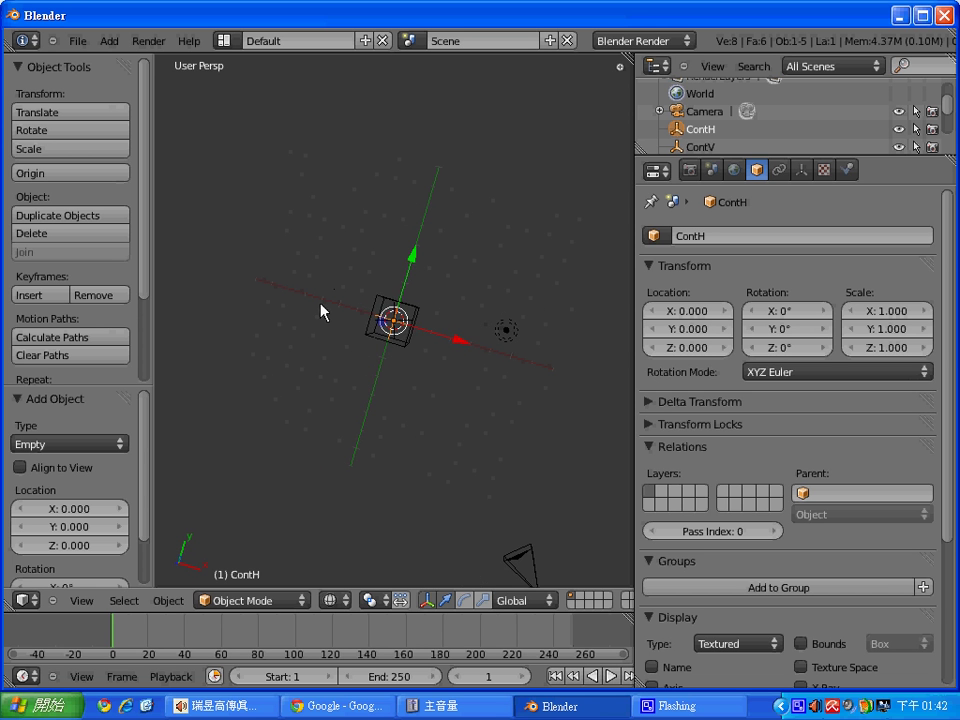
Try scaling the ContV empty down to about 0.87, and undo the scaling.
left_click(700, 147)
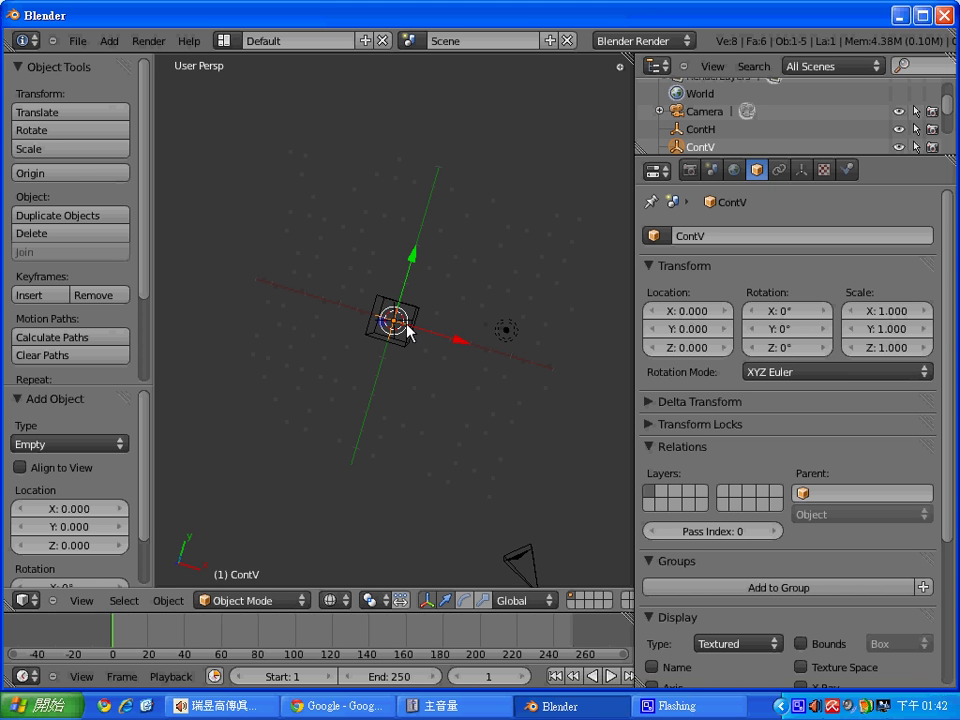
scroll(420, 372, "up", 8)
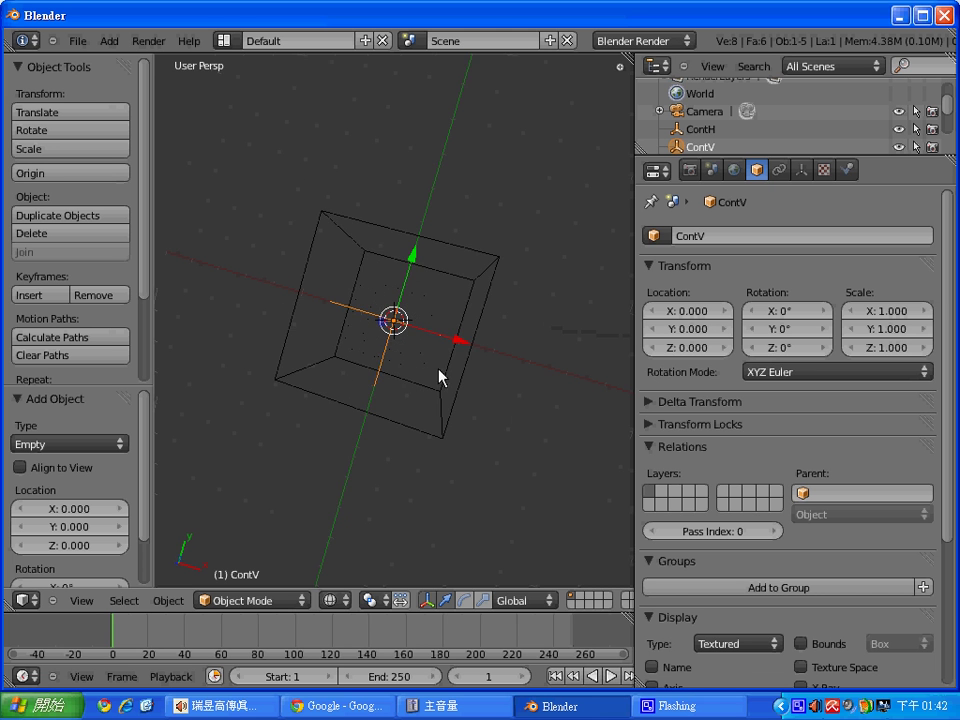
middle_click_drag(514, 417, 447, 384)
key("s")
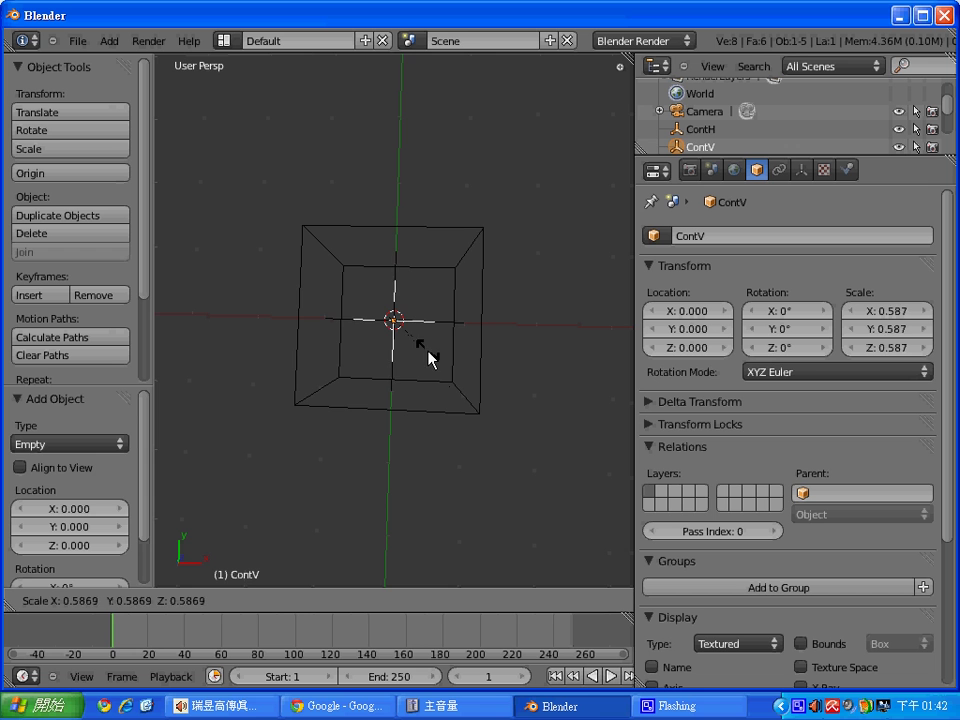
left_click(446, 388)
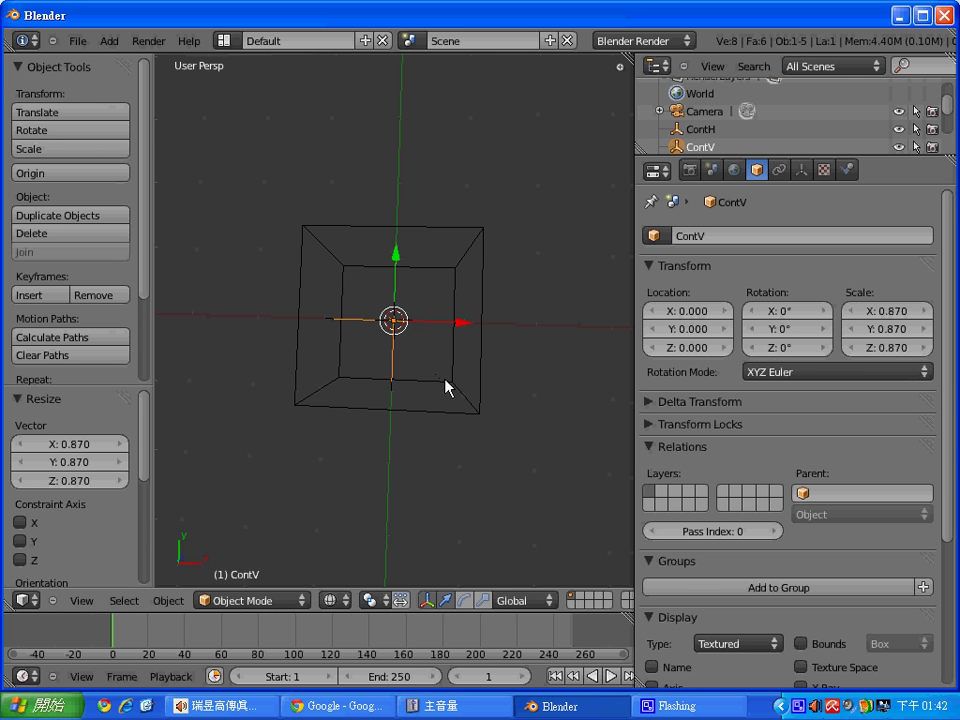
key("ctrl+z")
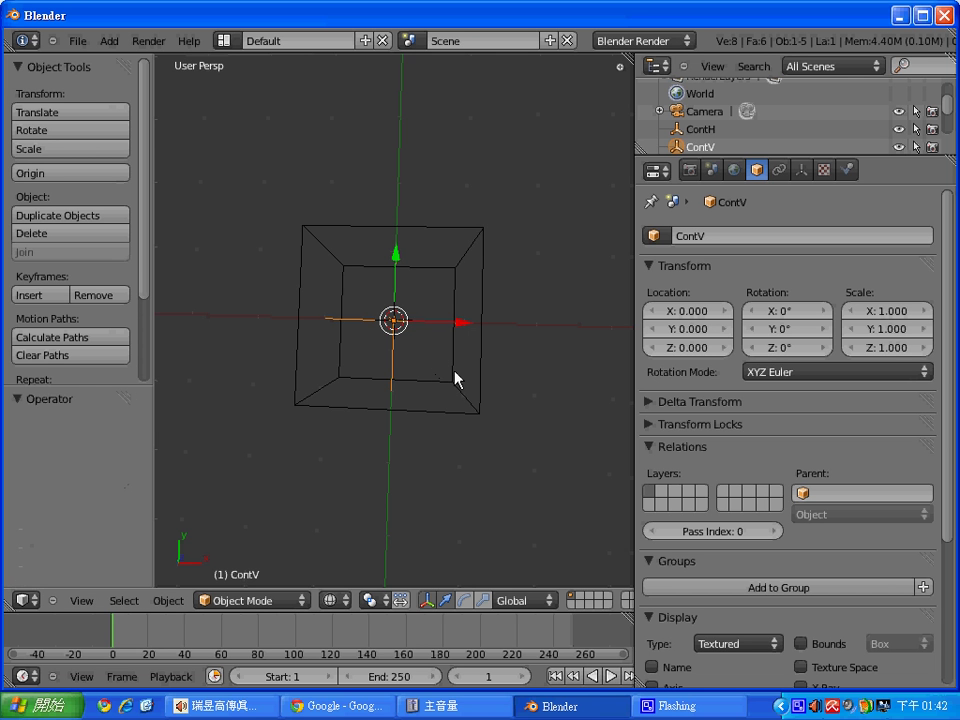
Add an Array modifier to the cube and set its count to 20.
right_click(348, 262)
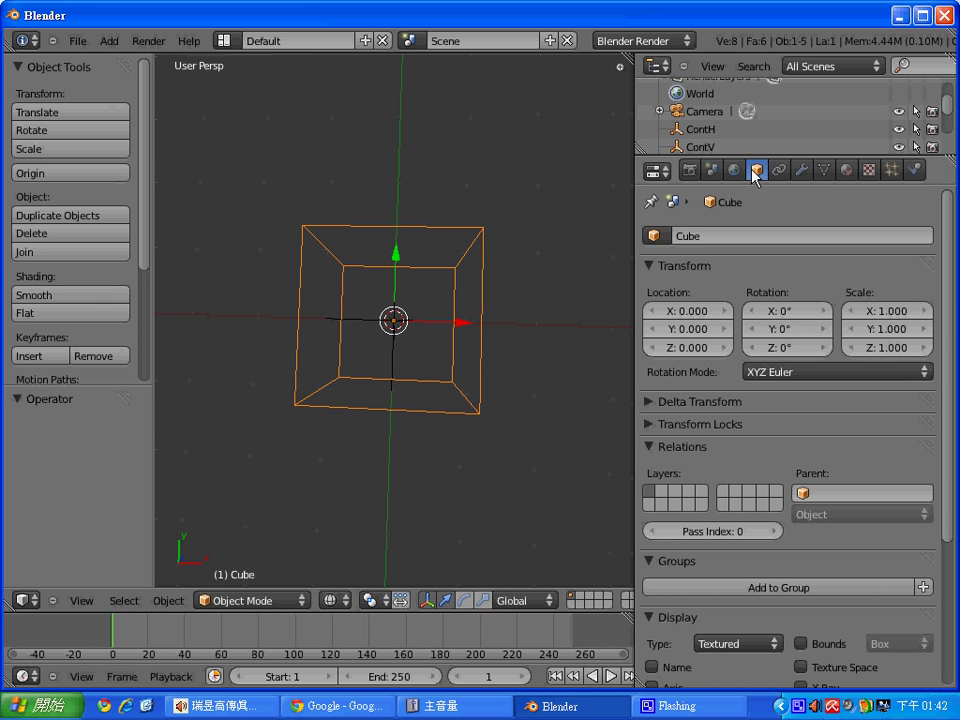
left_click(801, 176)
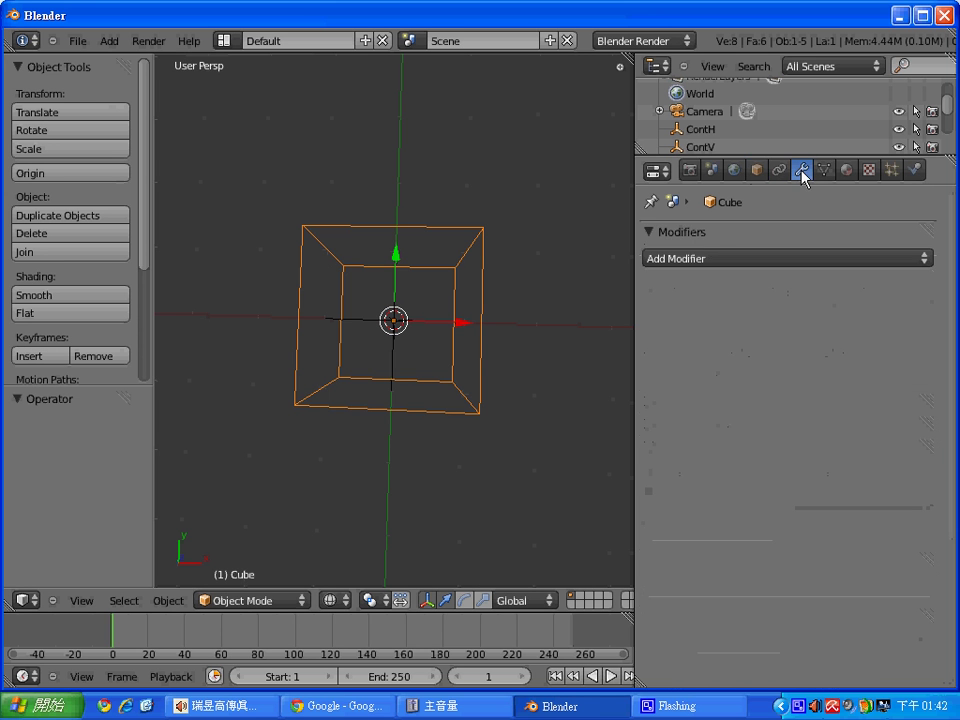
left_click(700, 260)
left_click(583, 300)
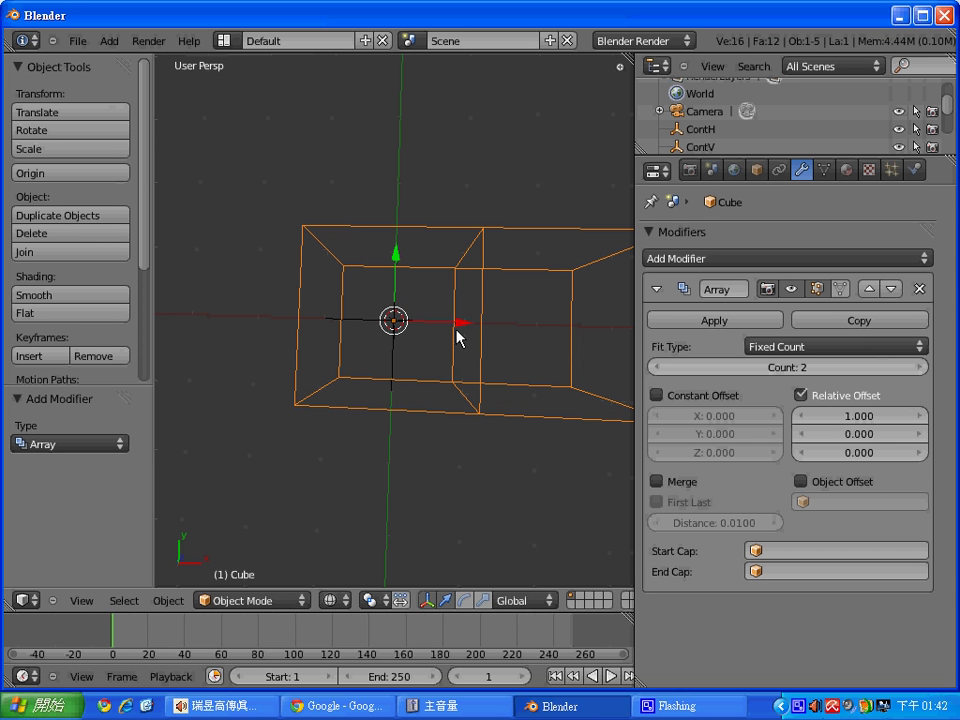
left_click(805, 369)
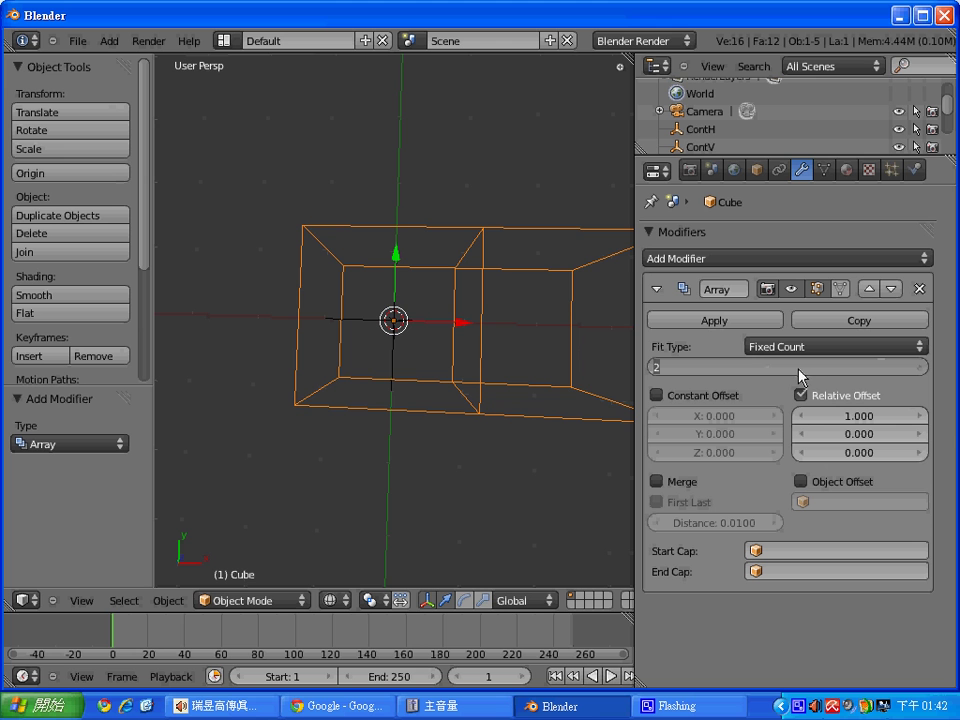
type("20")
key("Return")
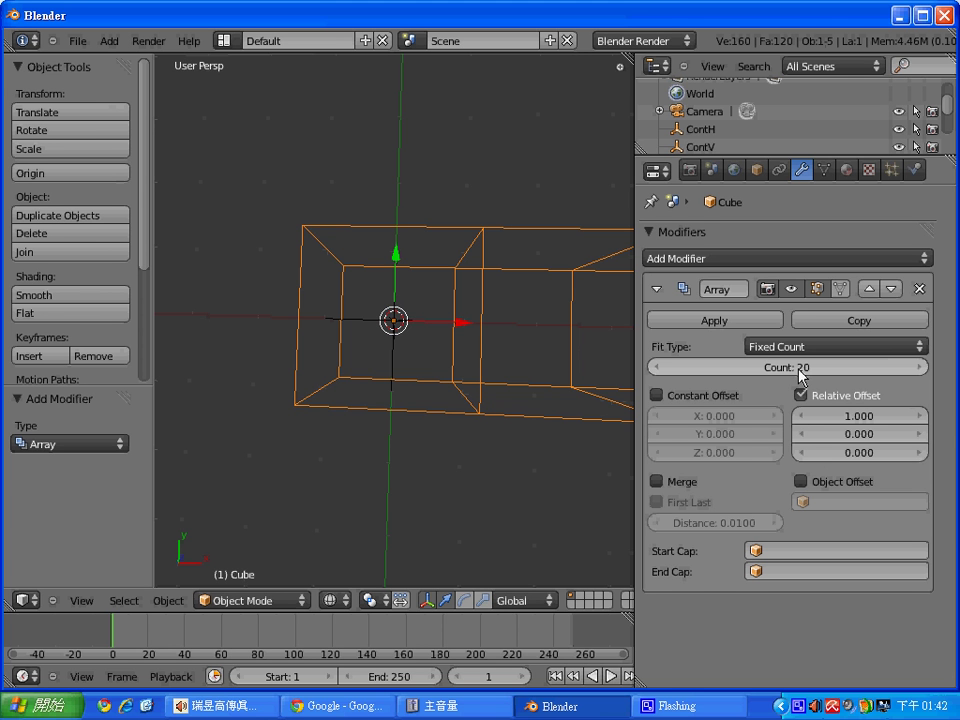
Set the Array modifier's first relative offset to 0 and enable Object Offset with ContV as the offset object.
left_click(852, 415)
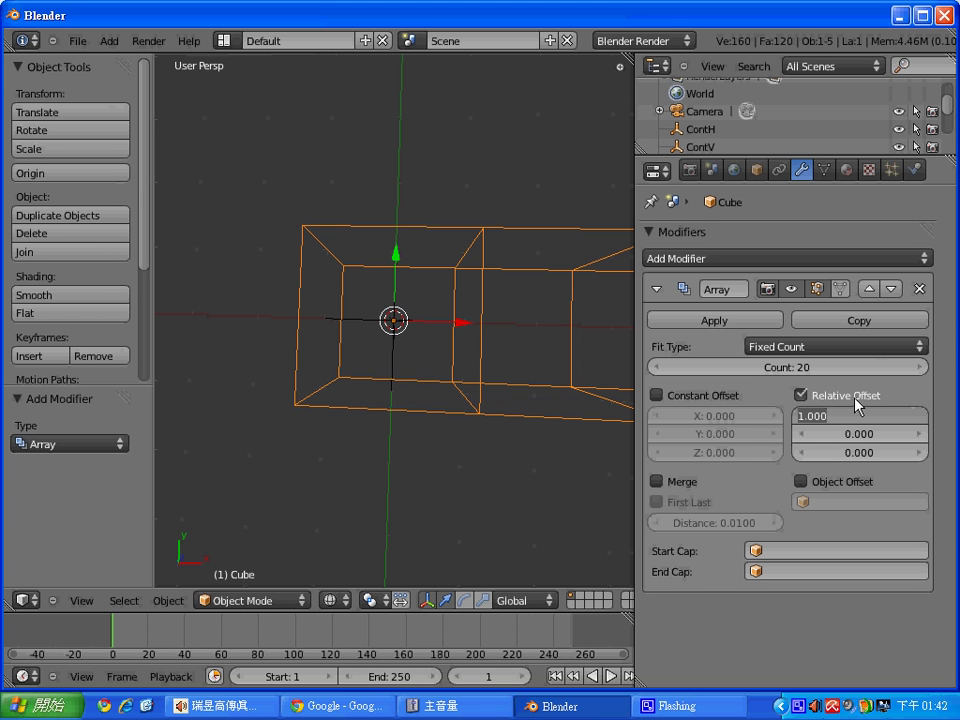
type("0")
key("Return")
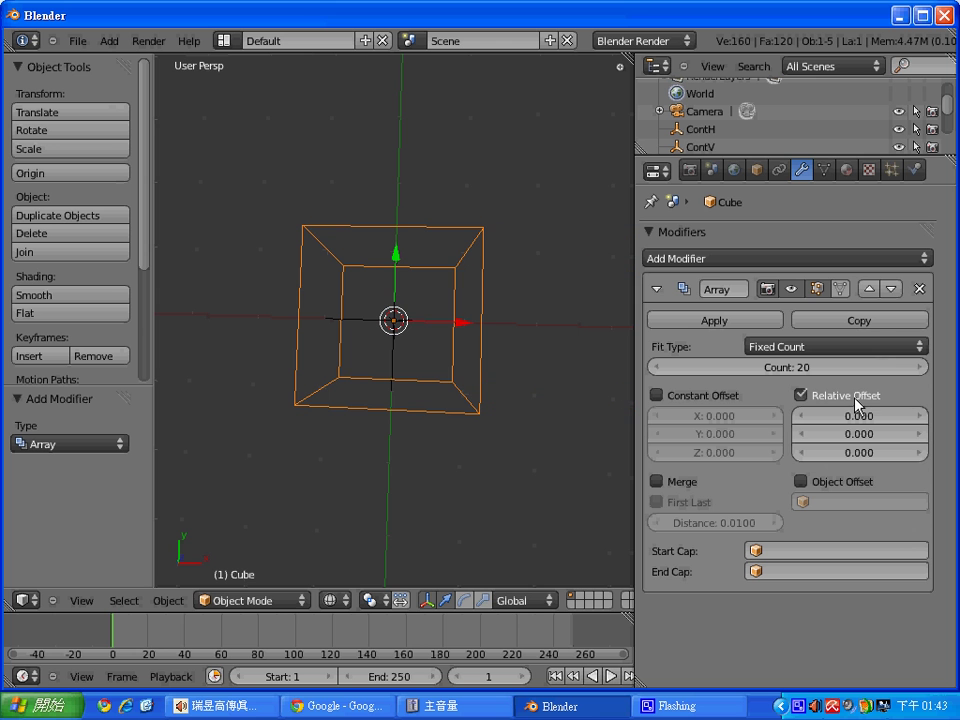
left_click(805, 483)
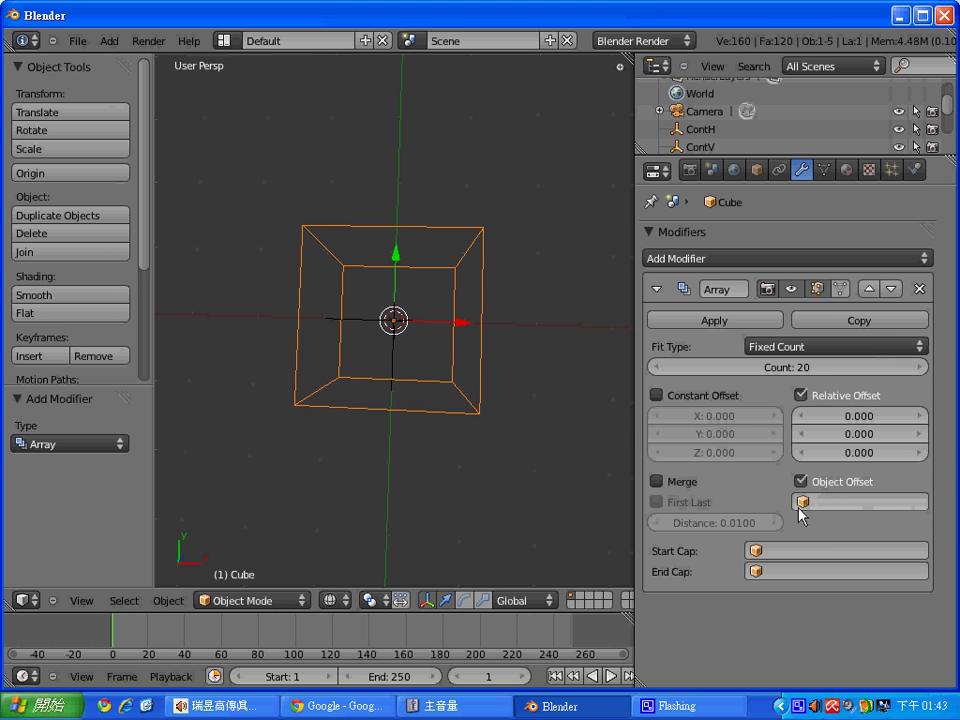
left_click(803, 502)
left_click(814, 346)
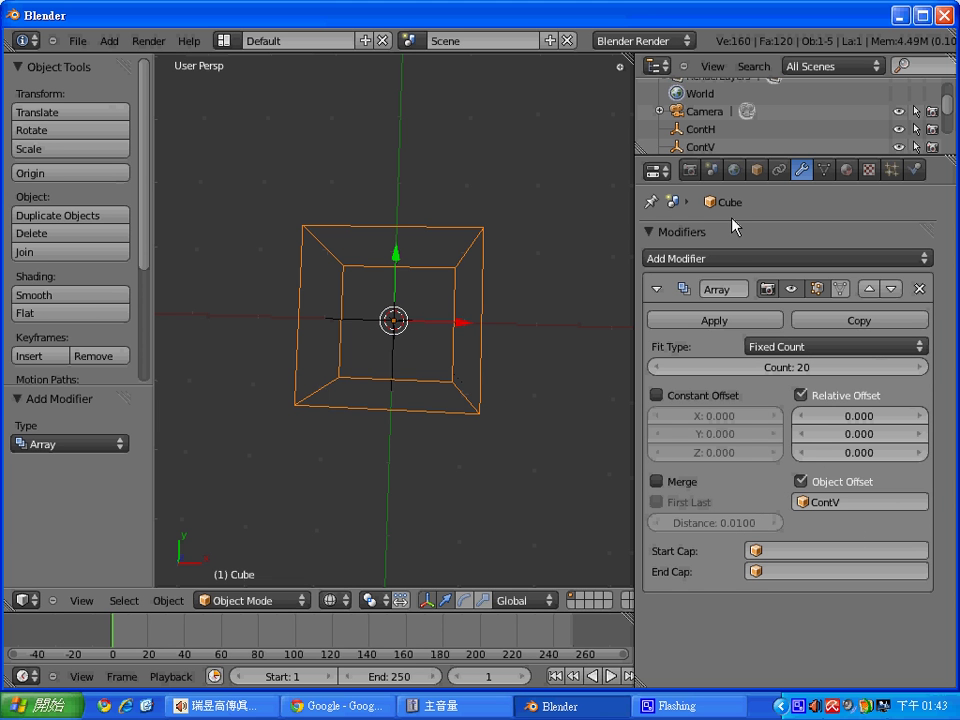
Collapse the first Array modifier and add a second one to the cube with a count of 10.
left_click(655, 293)
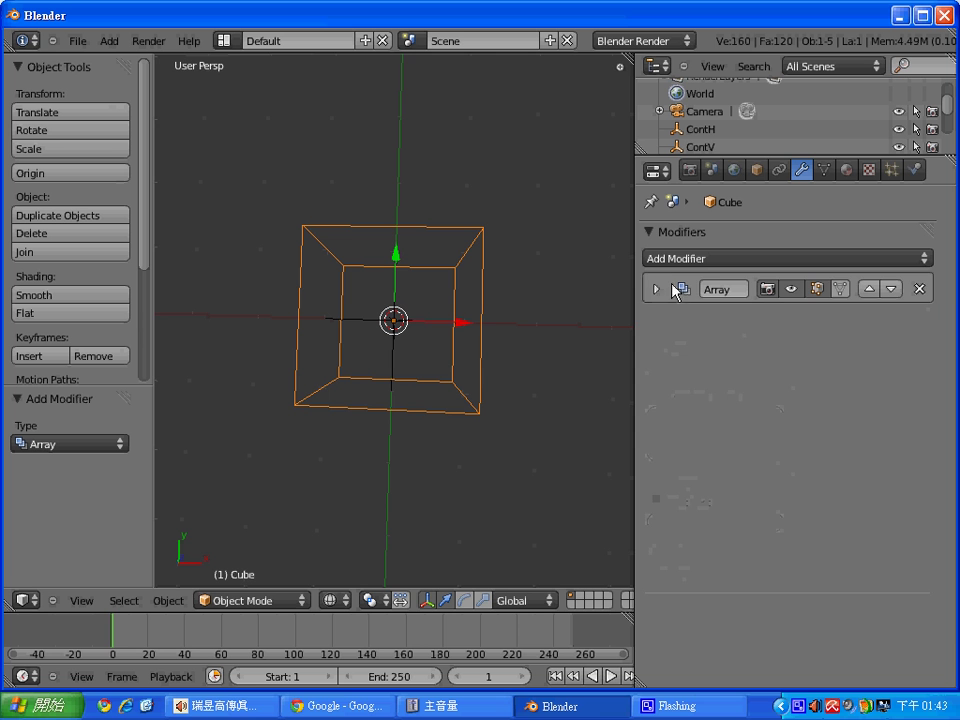
left_click(650, 258)
left_click(577, 302)
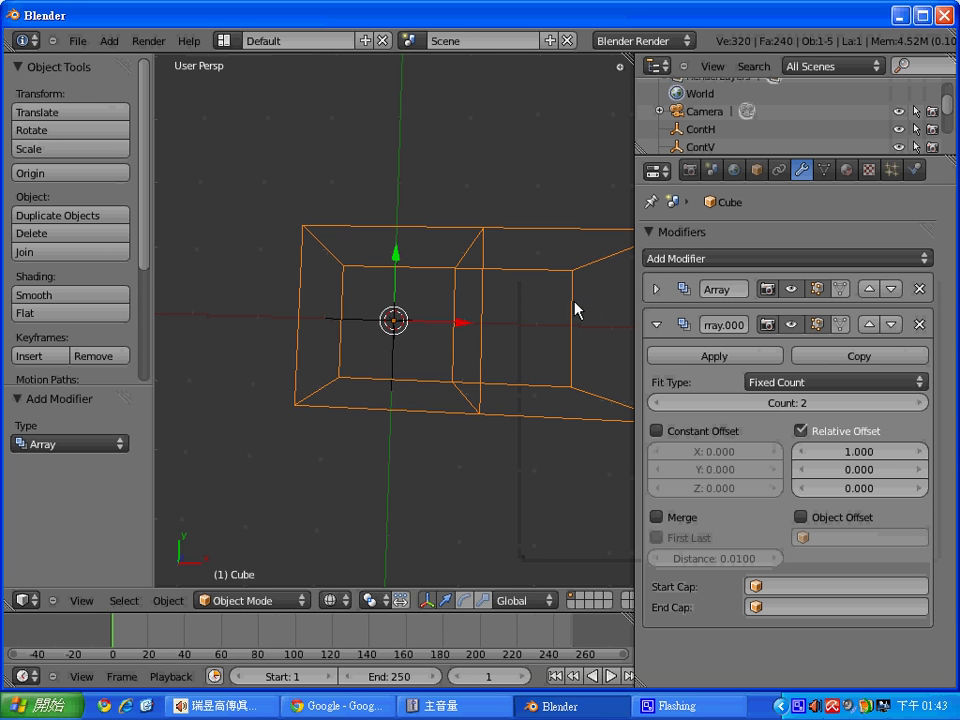
left_click(786, 403)
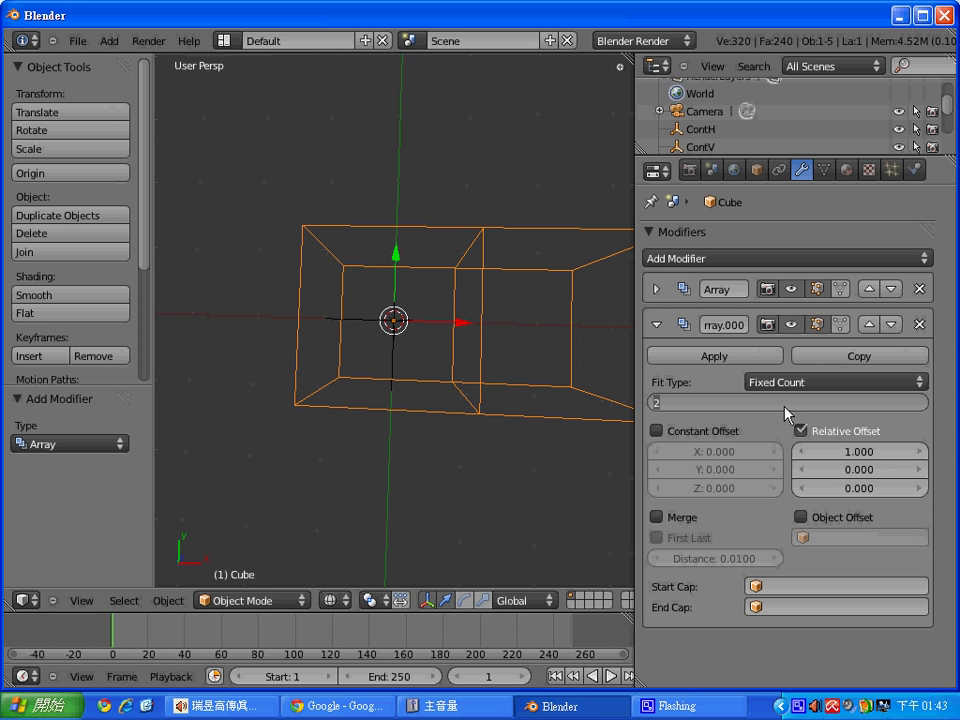
key("BackSpace")
type("10")
key("Return")
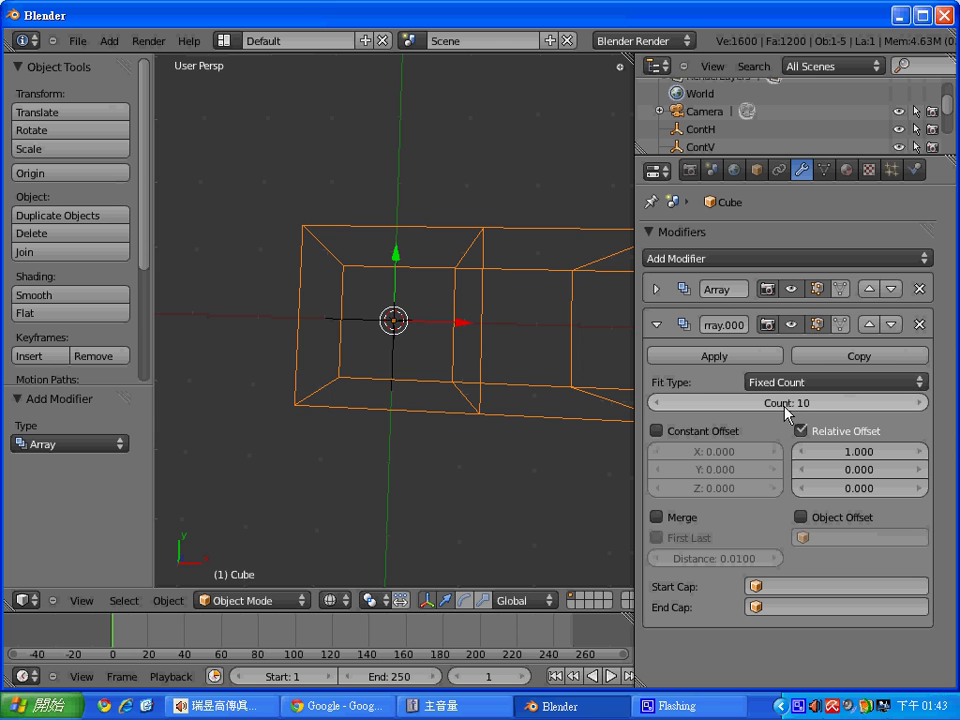
Set the second Array modifier's first relative offset to 0 and enable Object Offset with ContH as the offset object.
left_click(866, 452)
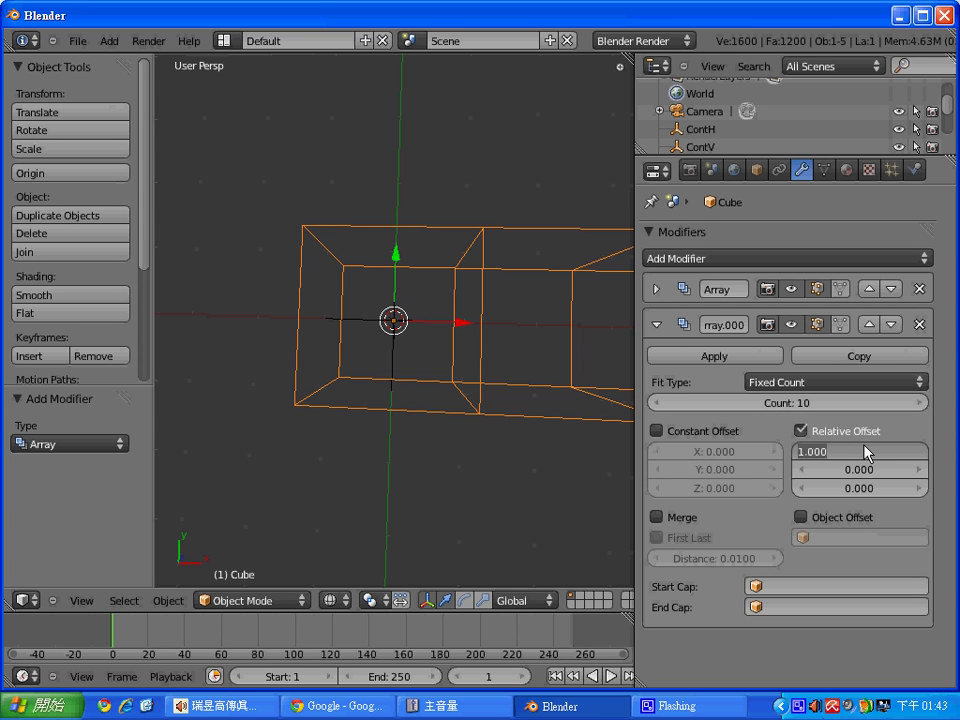
type("0")
key("Return")
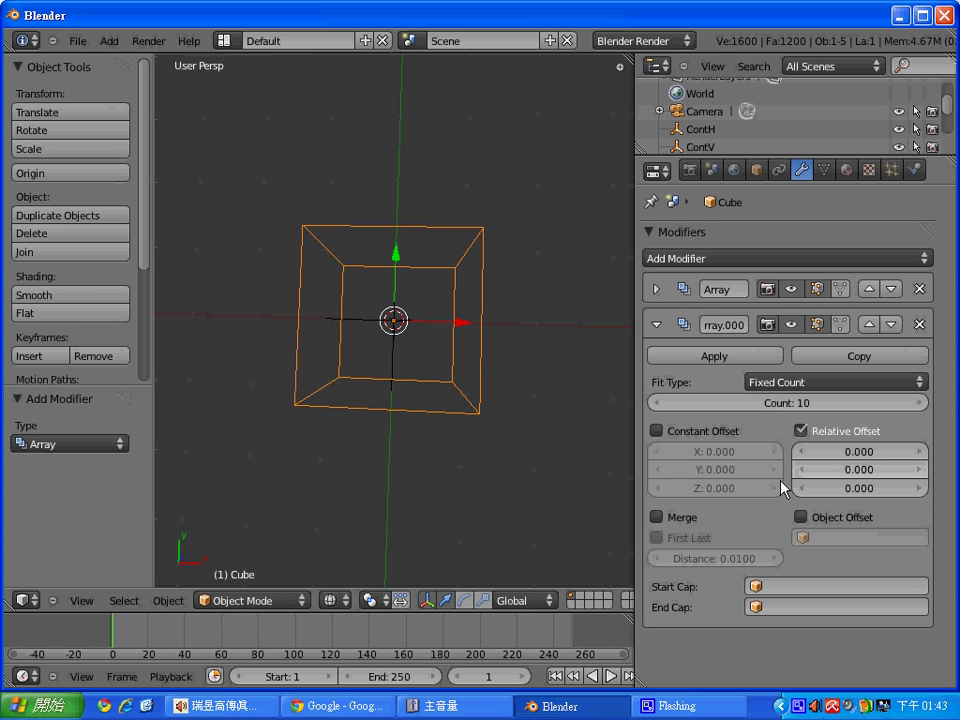
left_click(806, 517)
left_click(806, 540)
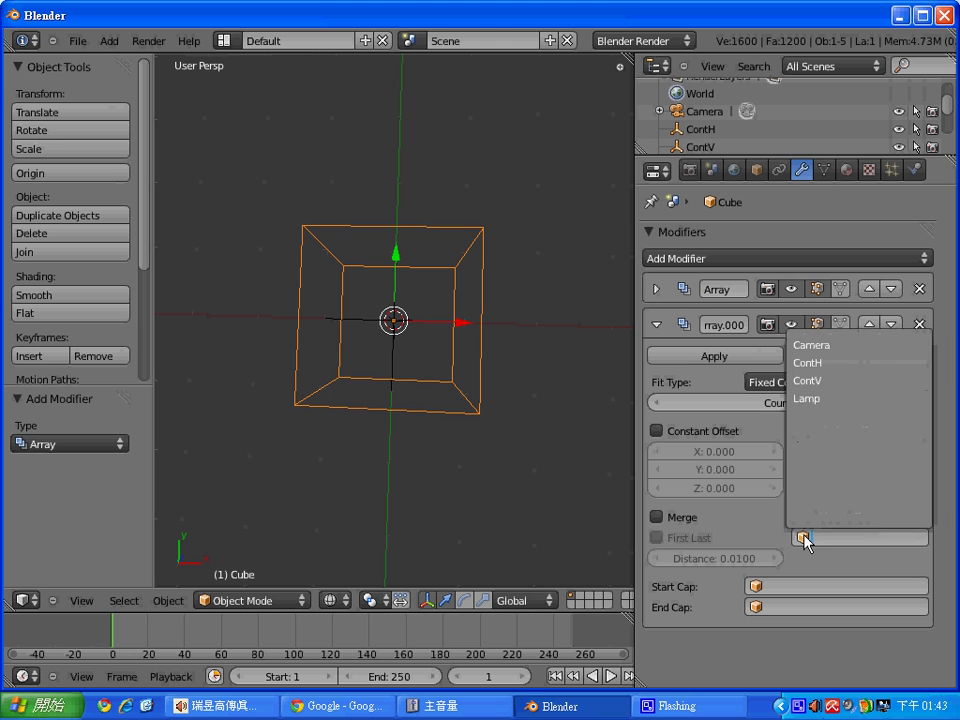
left_click(826, 366)
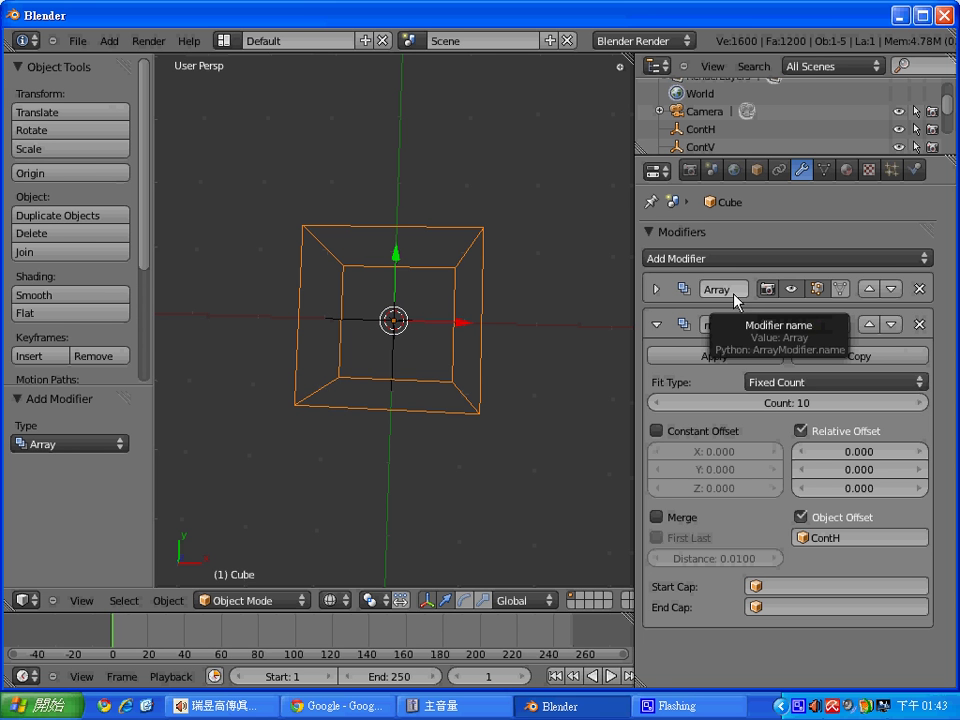
Scale the ContV empty uniformly to about 0.56 and rotate it in the view plane by about 66°.
left_click(703, 147)
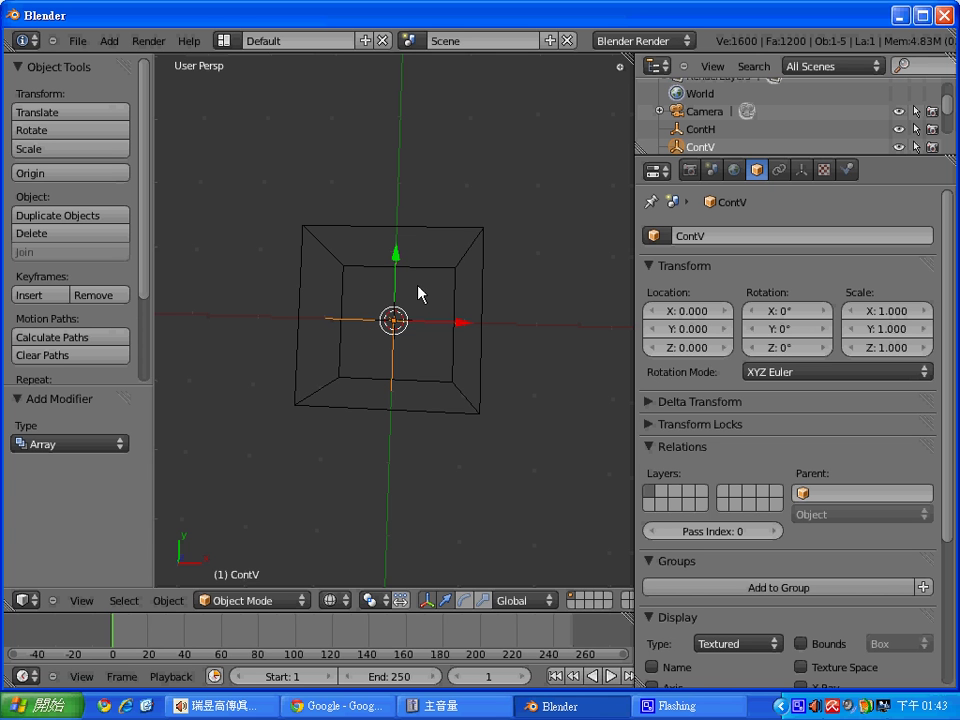
key("s")
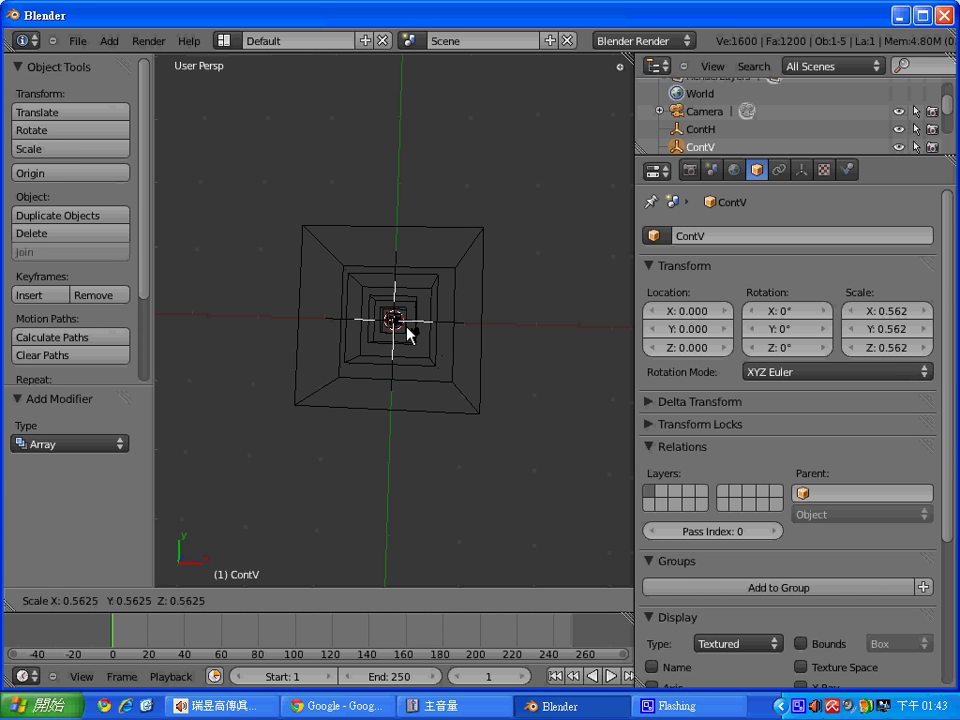
left_click(407, 335)
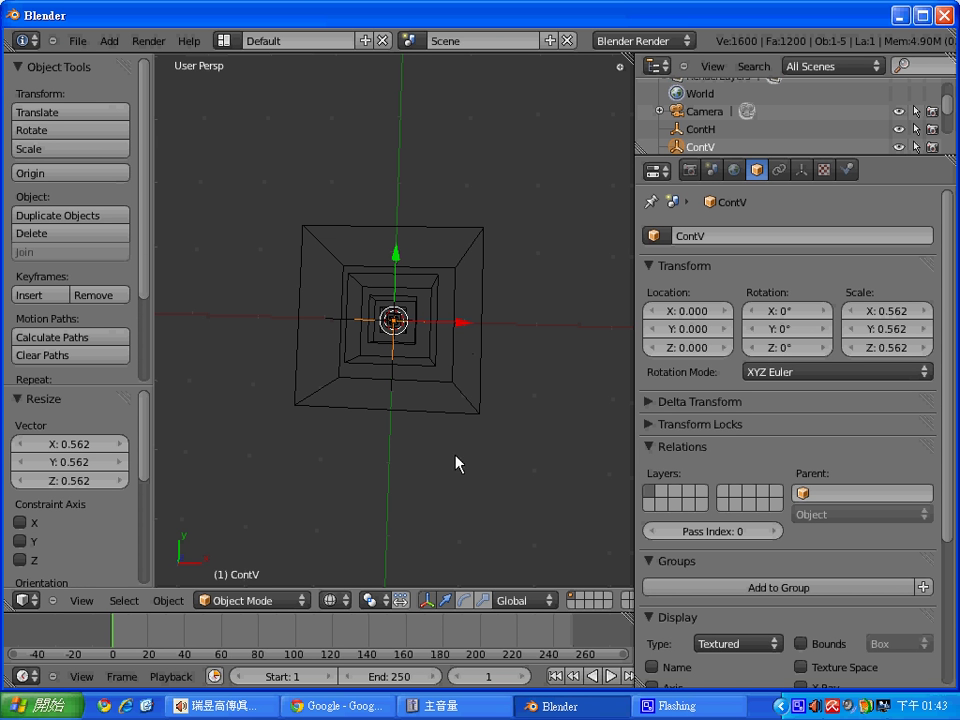
middle_click_drag(384, 461, 417, 385)
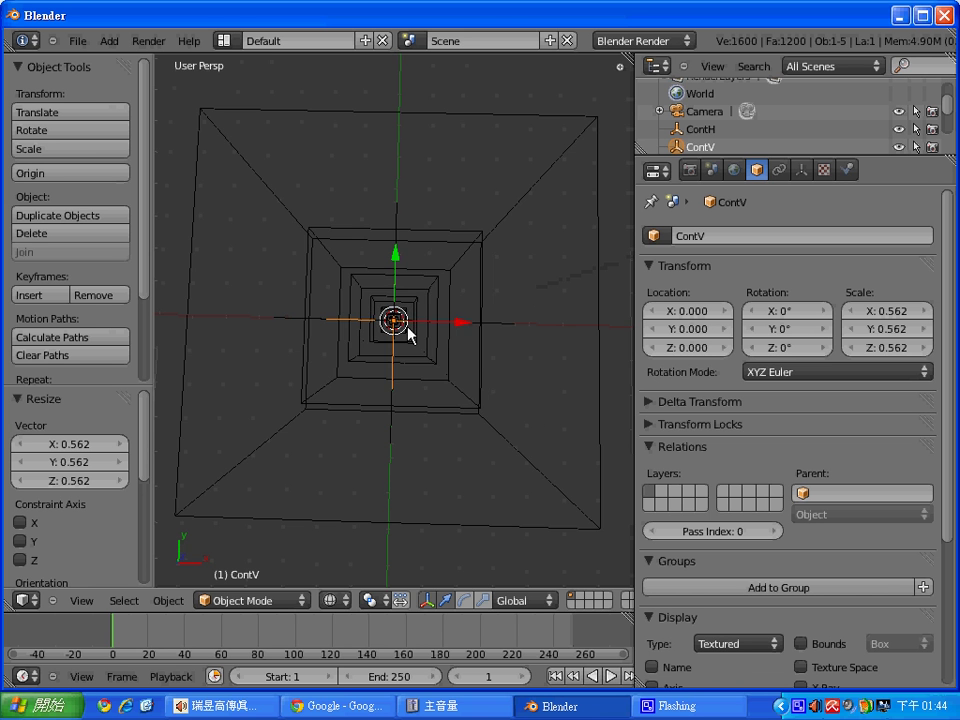
key("r")
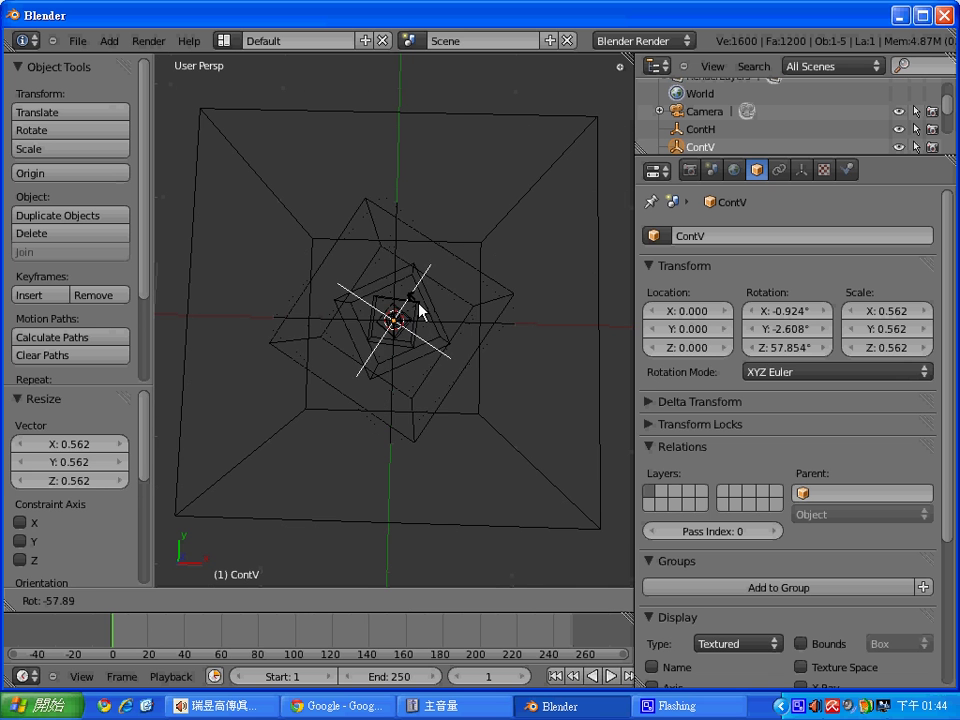
left_click(423, 305)
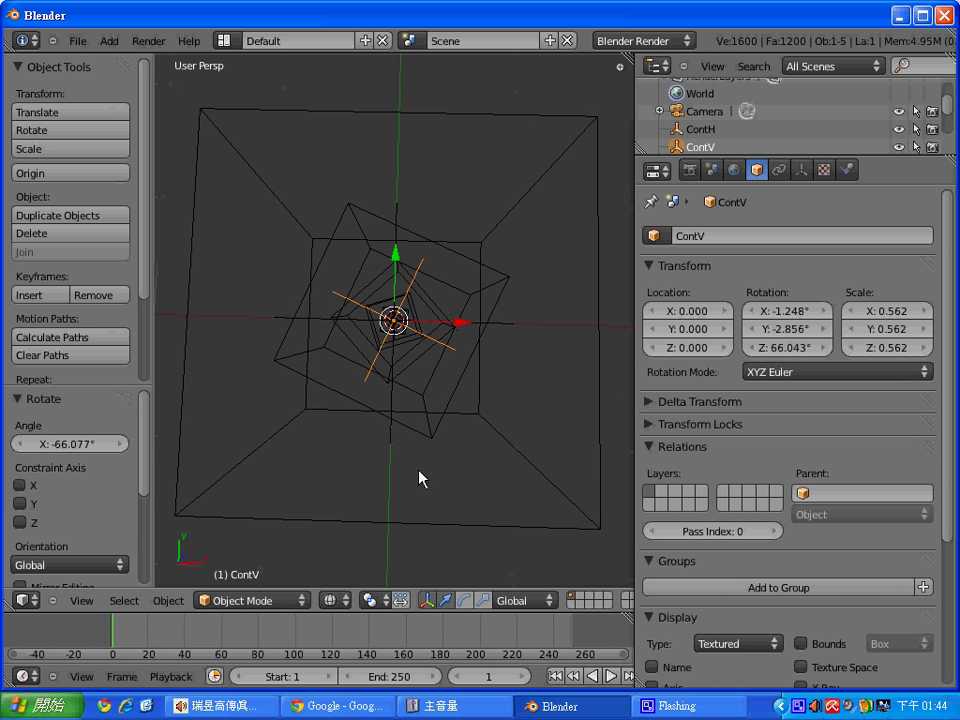
Move the ContV empty beside the cube, to about X 2.86, Y 0.28, Z -0.53.
middle_click_drag(420, 478, 445, 390)
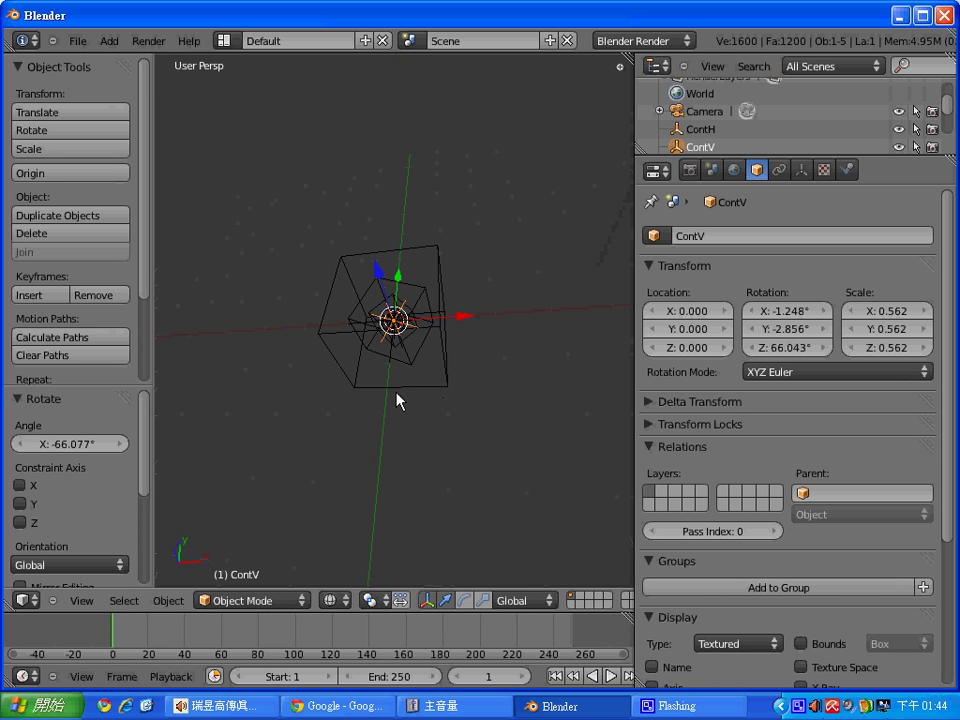
key("g")
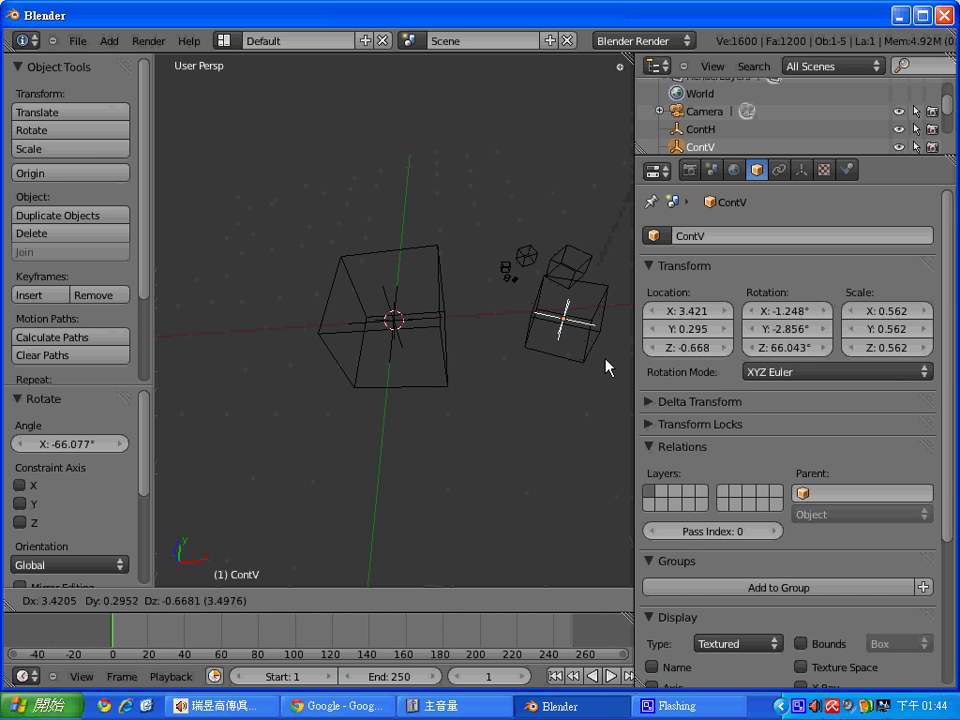
left_click(581, 364)
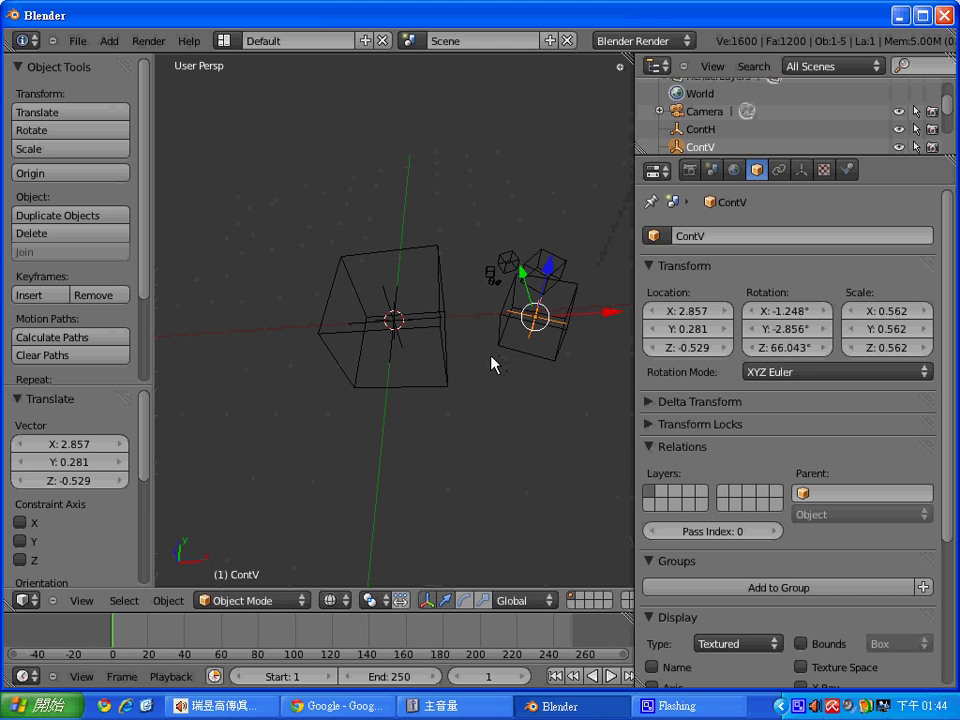
Move the ContH empty above the cube, to about X 0.05, Y -0.10, Z 2.49.
left_click(702, 129)
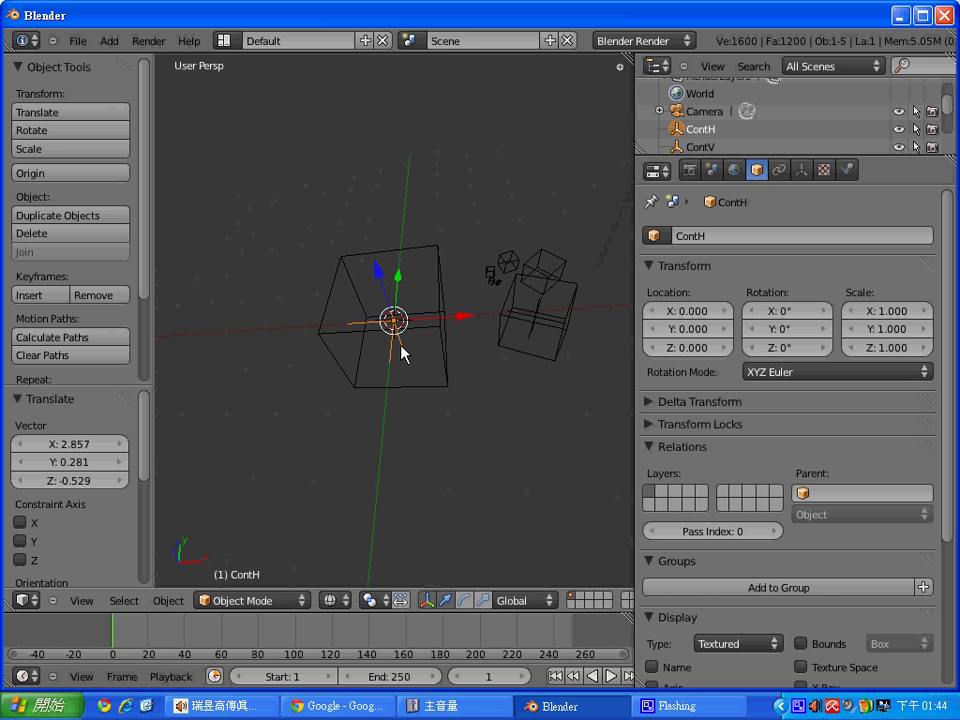
middle_click_drag(394, 426, 400, 296)
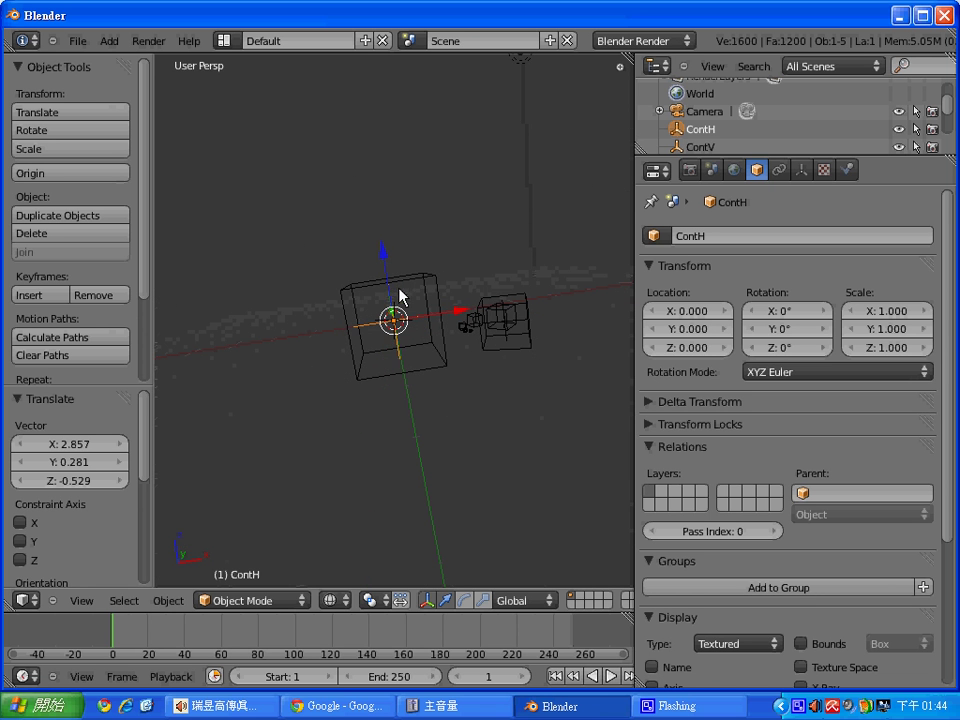
middle_click_drag(386, 354, 390, 312)
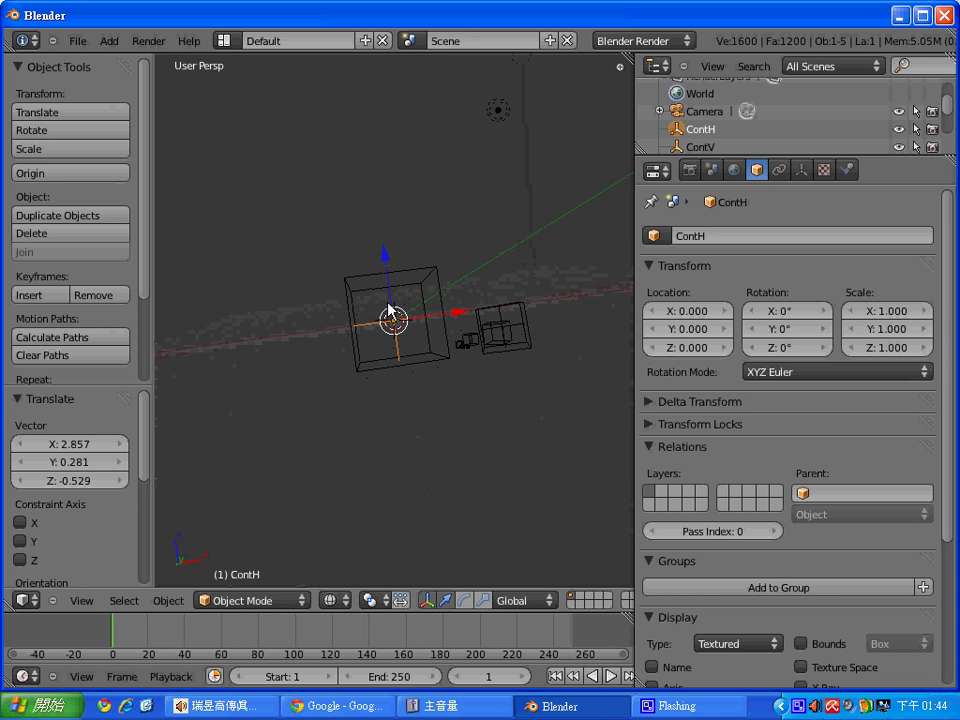
key("g")
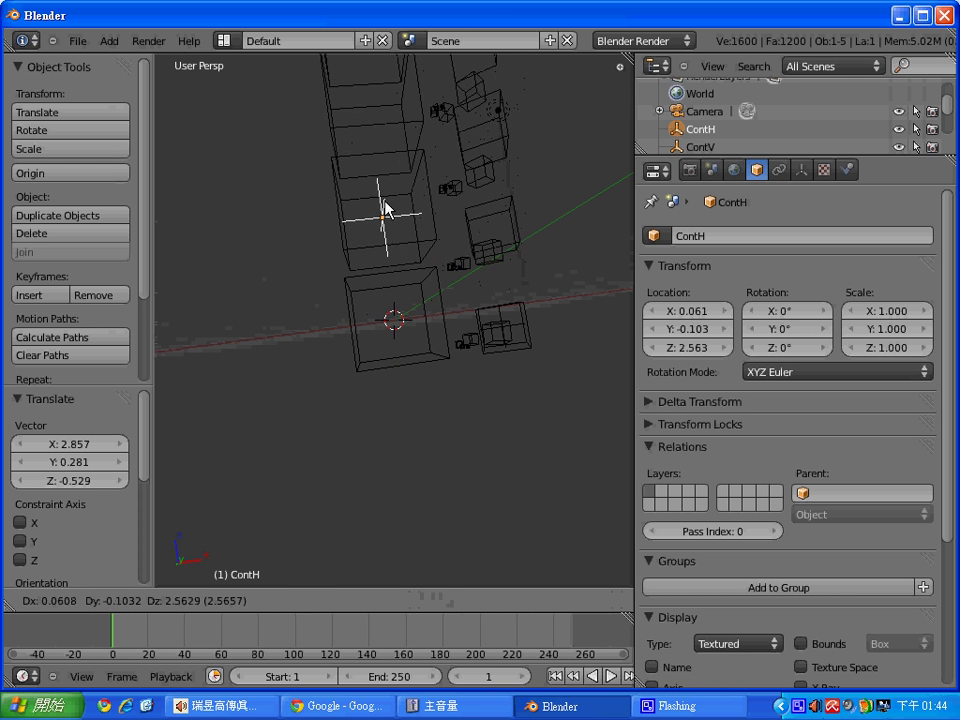
left_click(388, 213)
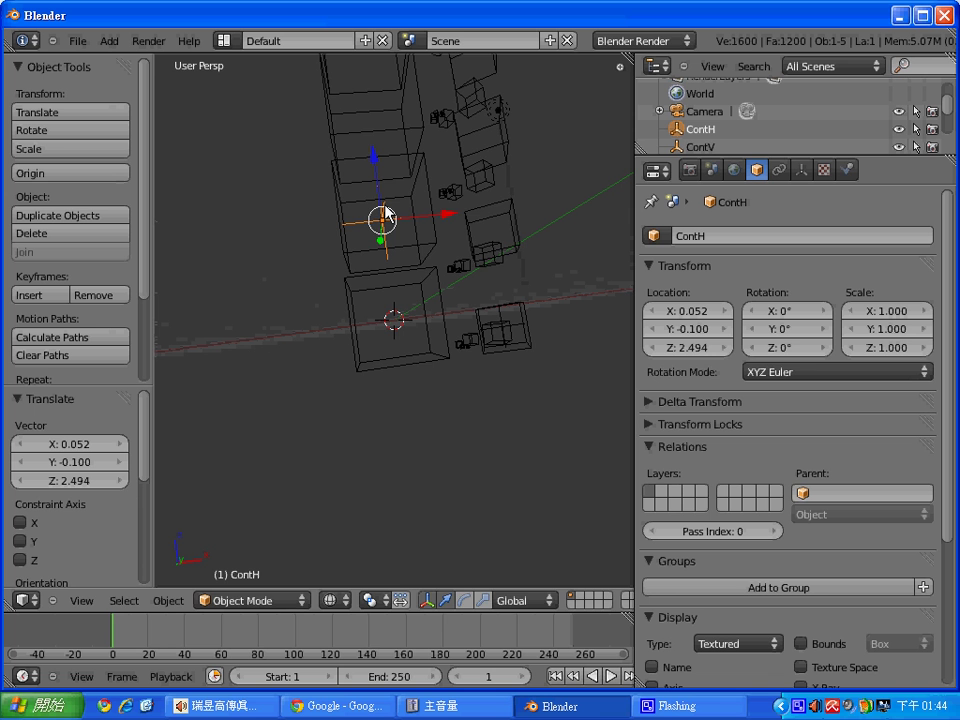
Rotate the ContH empty about 59.5° around the global Z axis.
key("r")
key("z")
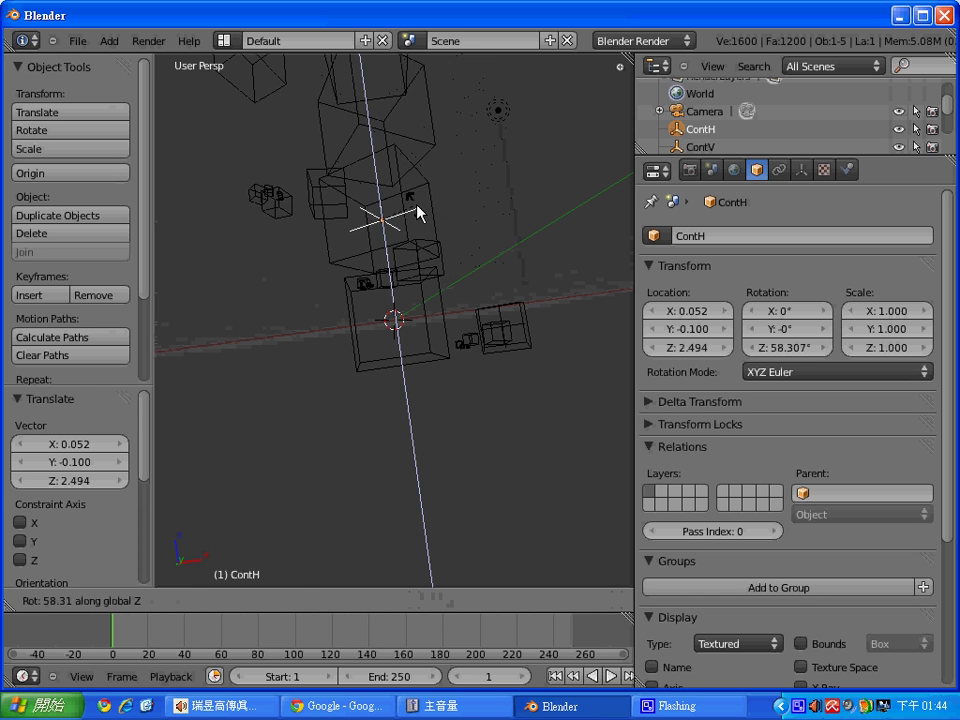
left_click(420, 212)
Display the arrayed cubes in solid shading, view the whole arrangement, and minimize the Blender window.
middle_click_drag(423, 374, 400, 368)
scroll(397, 340, "down", 3)
key("z")
scroll(395, 355, "up", 2)
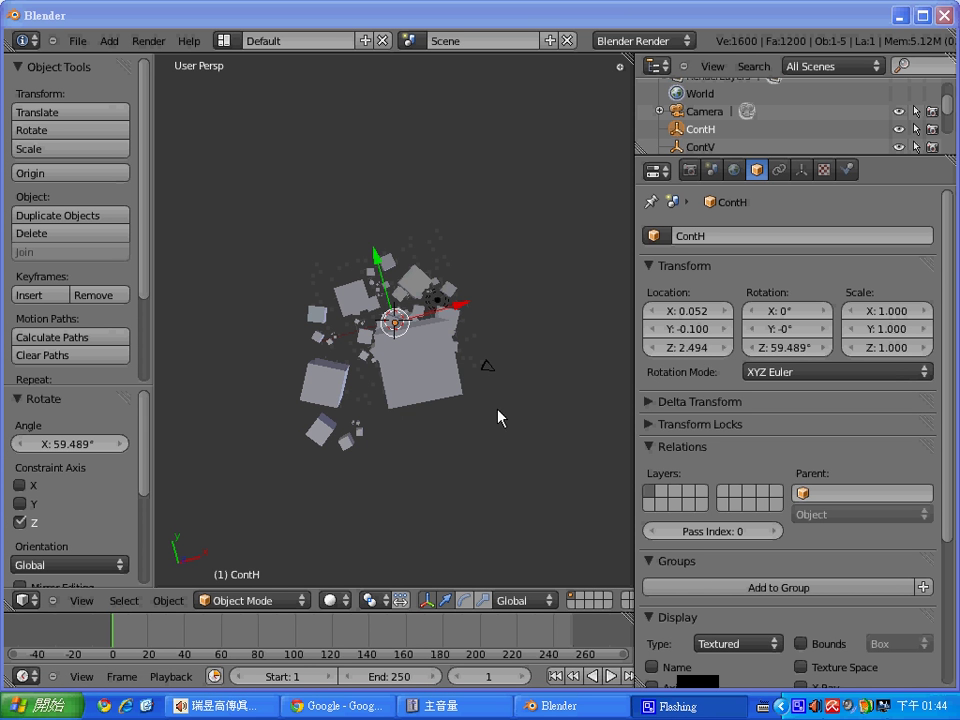
left_click(899, 17)
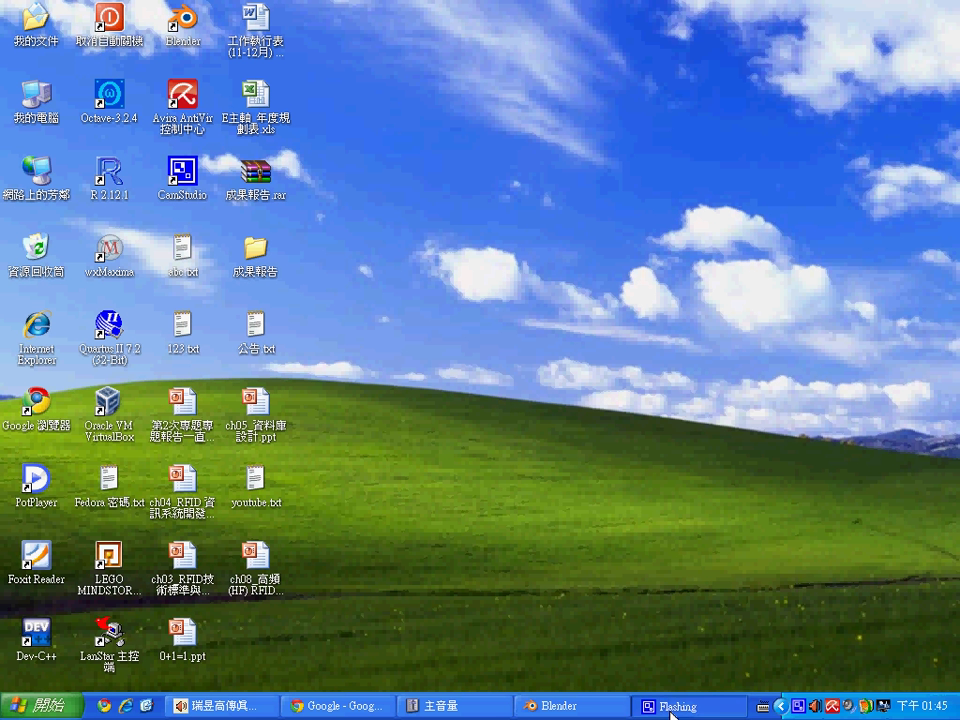